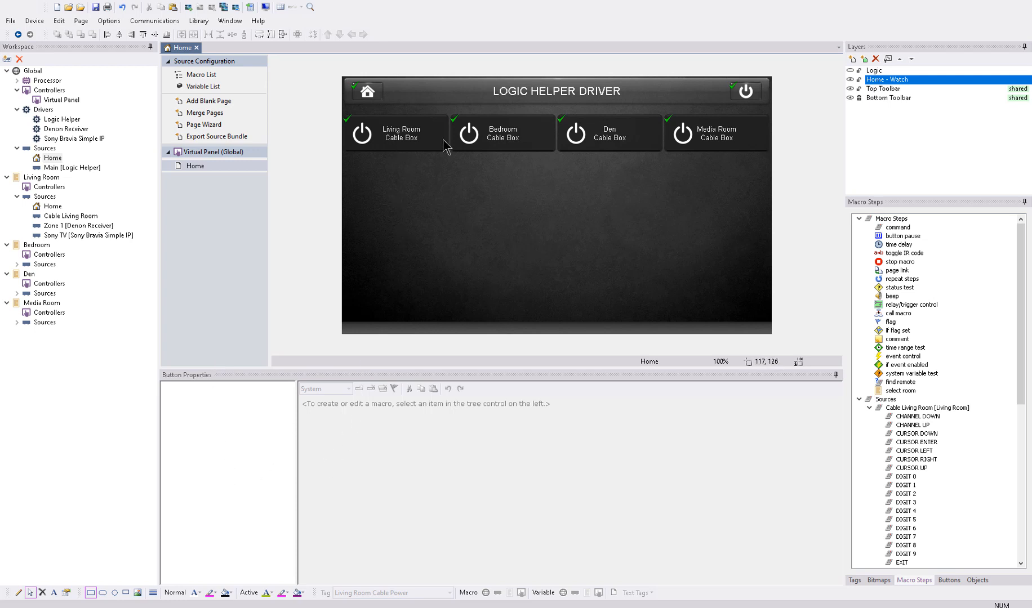
Review the source macros of the Living Room, Bedroom, Den and Media Room cable box buttons on the Home page
{"action": "left_click", "coordinate": [410, 147]}
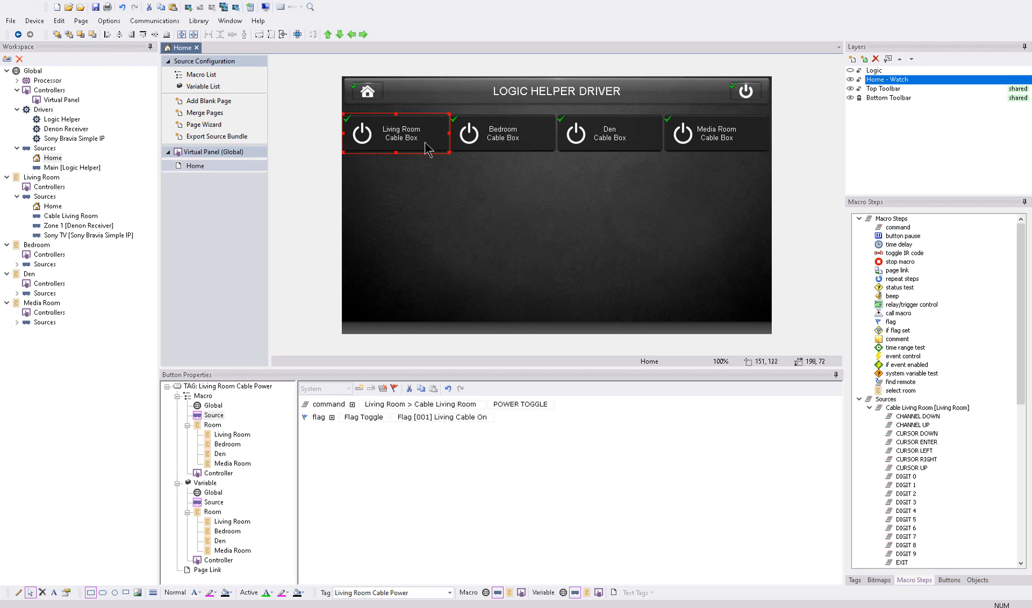
{"action": "left_click", "coordinate": [499, 143]}
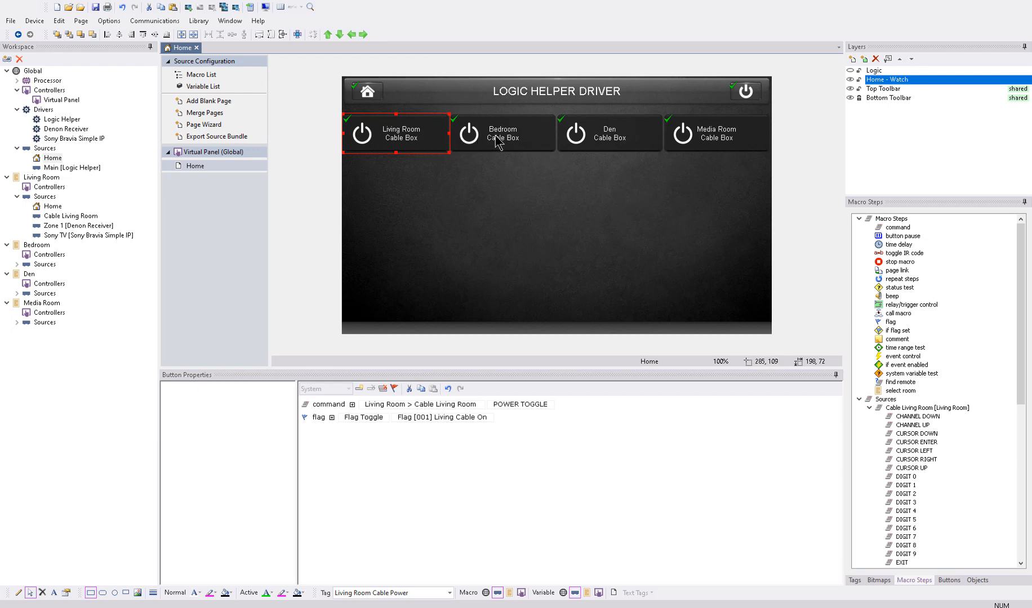
{"action": "left_click", "coordinate": [607, 136]}
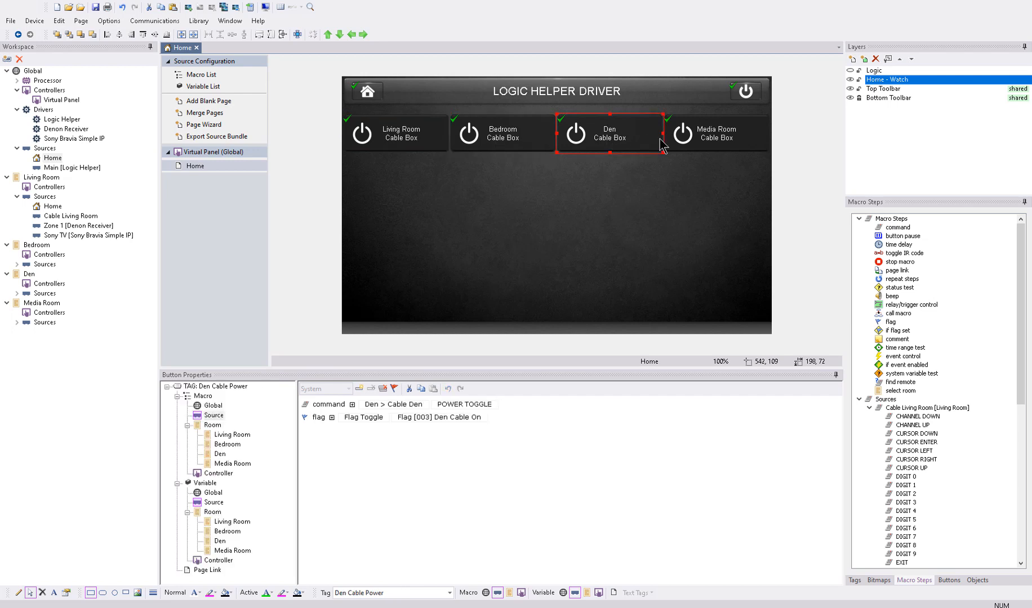
{"action": "left_click", "coordinate": [687, 146]}
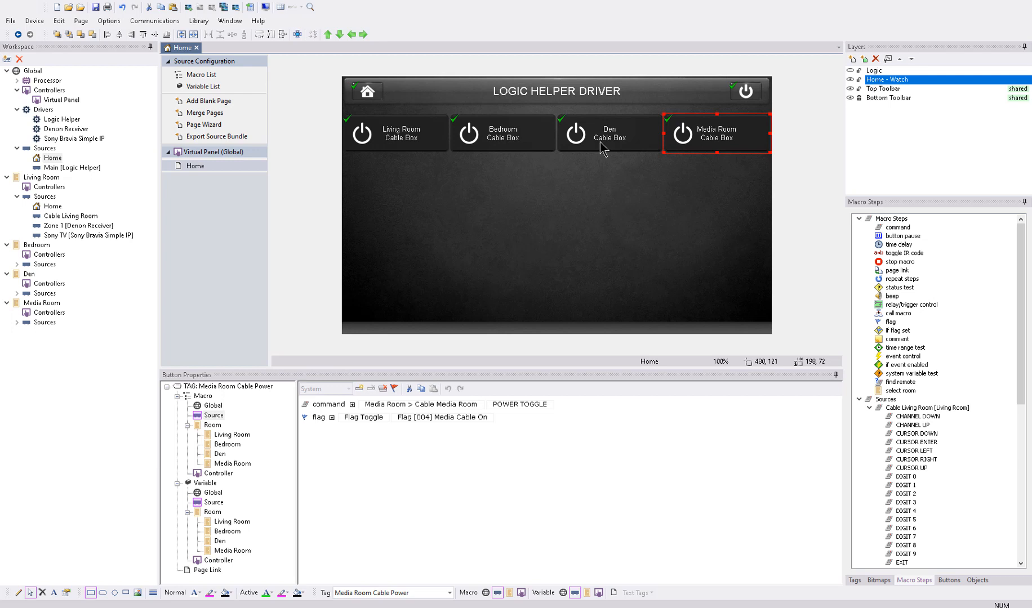
Inspect the source variable assignments of the Living Room Cable Box button
{"action": "left_click", "coordinate": [432, 149]}
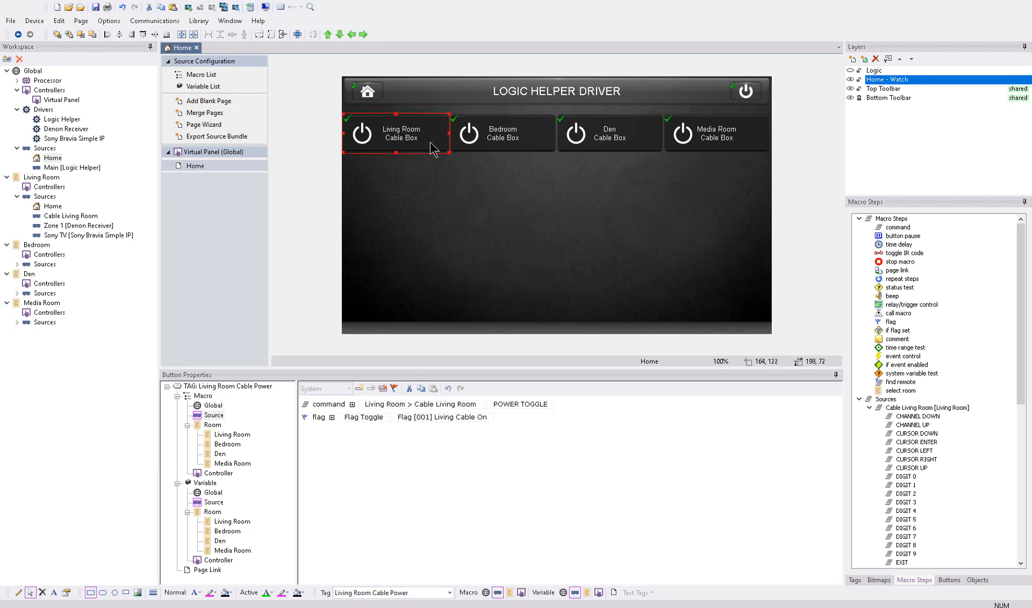
{"action": "left_click", "coordinate": [214, 502]}
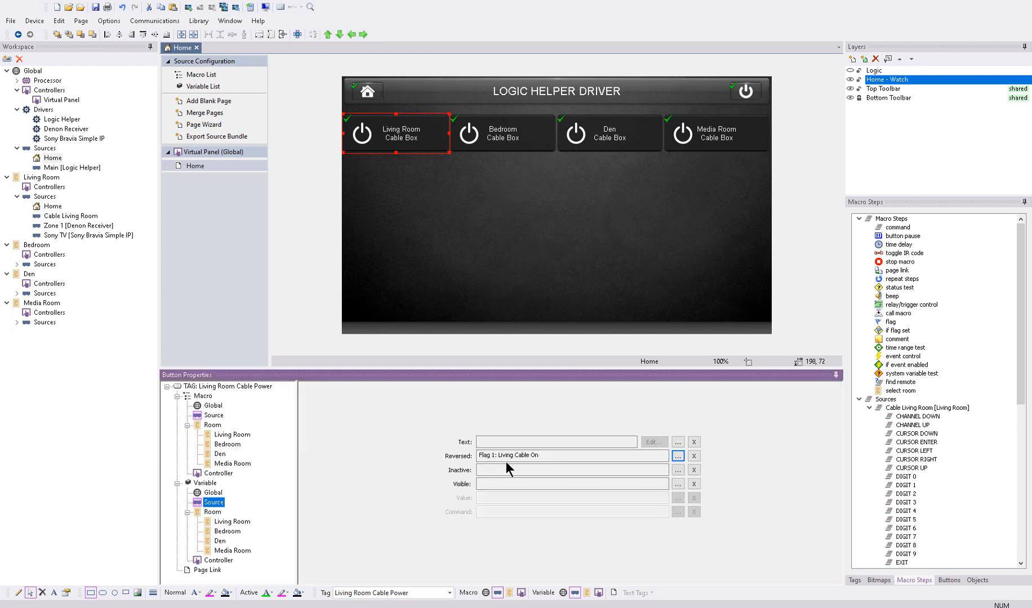
{"action": "left_click", "coordinate": [431, 148]}
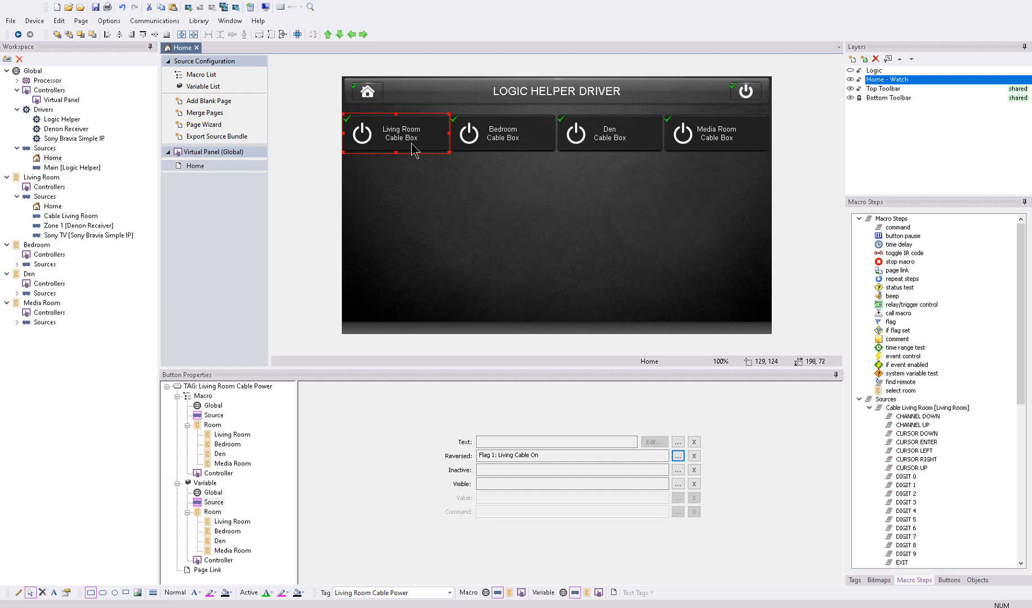
{"action": "left_click", "coordinate": [478, 141]}
Try an "if flag set" test for the Living Cable On flag in the Living Room Cable Box button's source macro
{"action": "left_click", "coordinate": [424, 144]}
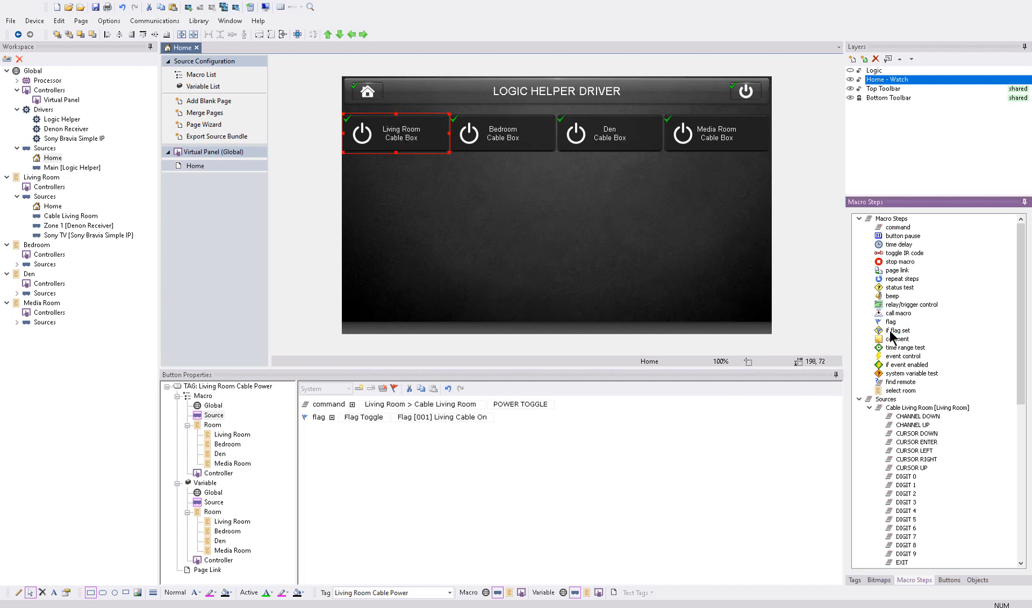
{"action": "left_click_drag", "start_coordinate": [897, 331], "coordinate": [394, 431]}
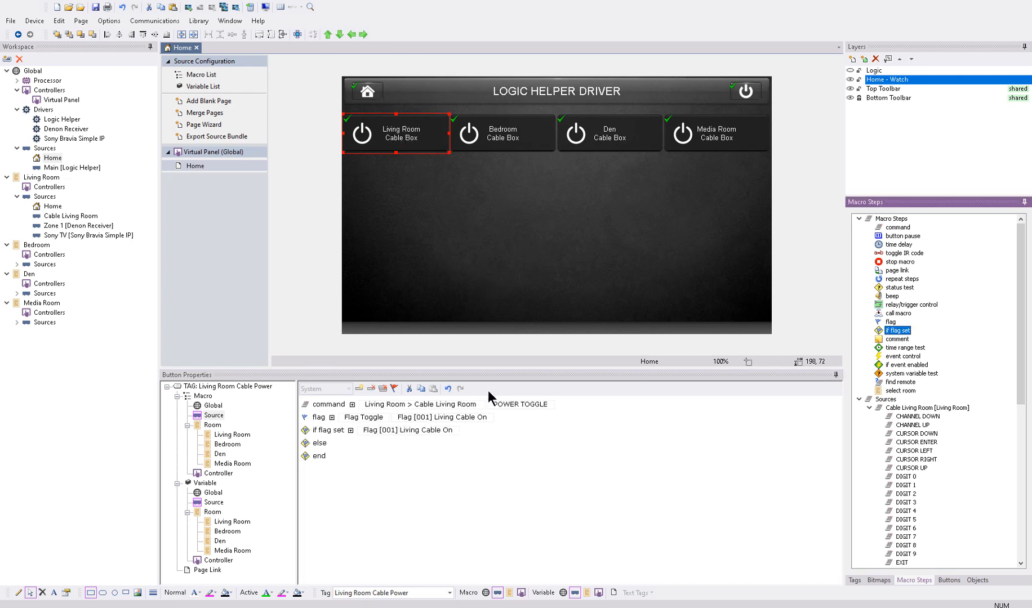
{"action": "left_click", "coordinate": [427, 430]}
{"action": "left_click", "coordinate": [428, 429]}
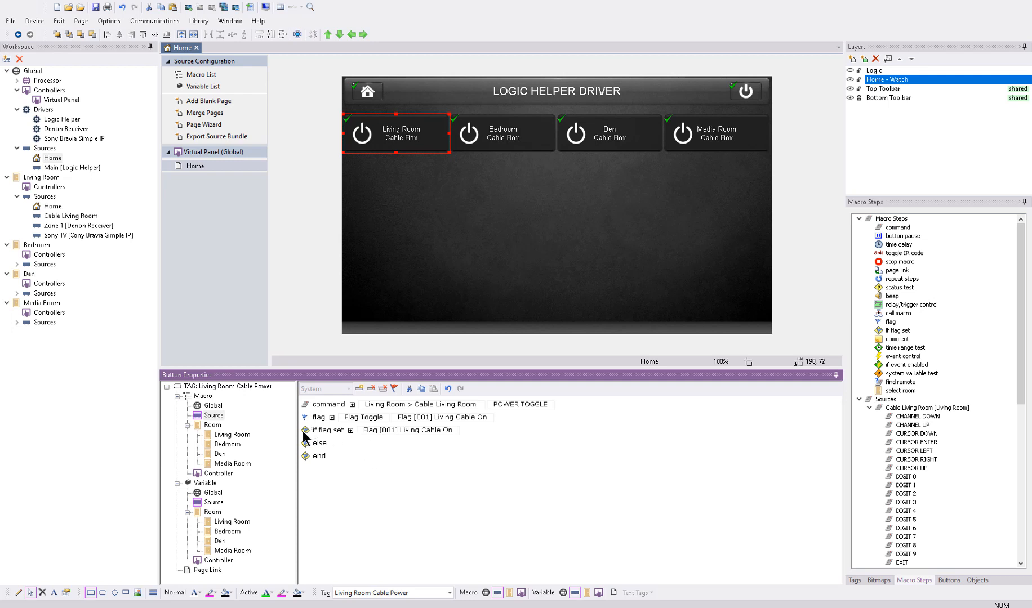
{"action": "key", "text": "Delete"}
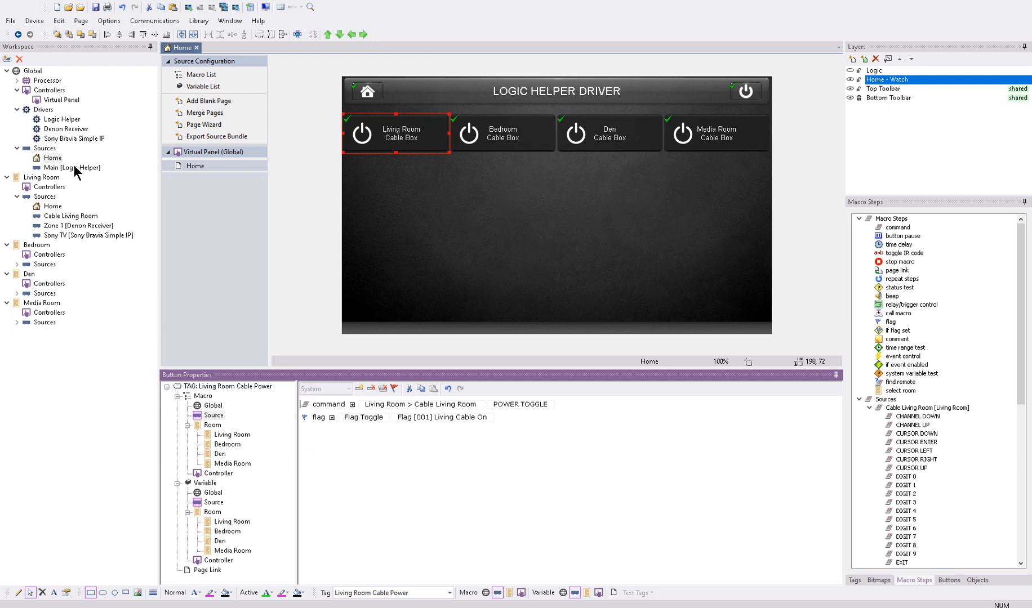
Name the Logic Helper driver's first boolean "Cable Power Status"
{"action": "left_click", "coordinate": [67, 120]}
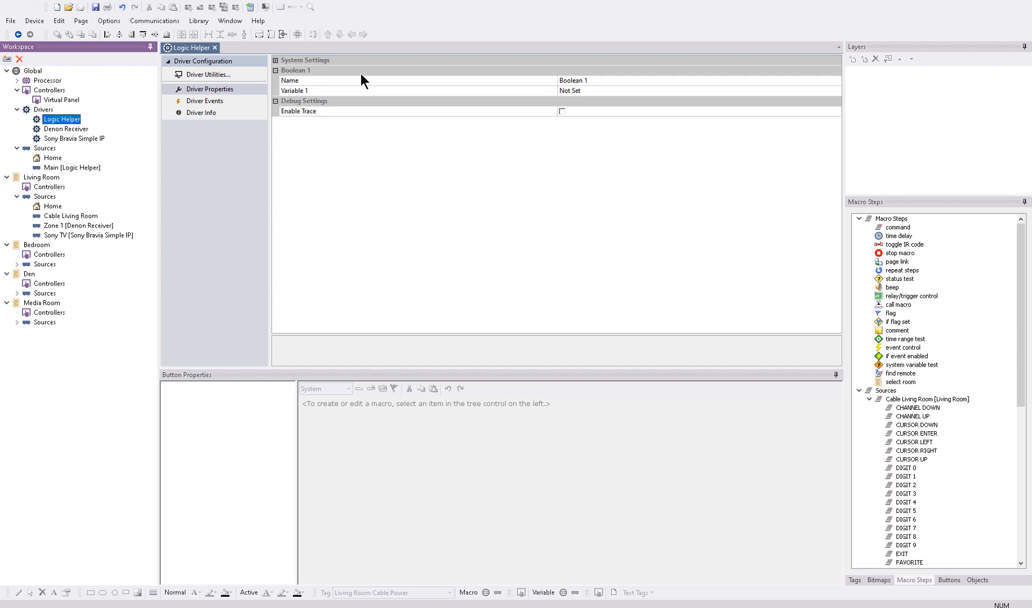
{"action": "left_click", "coordinate": [604, 82]}
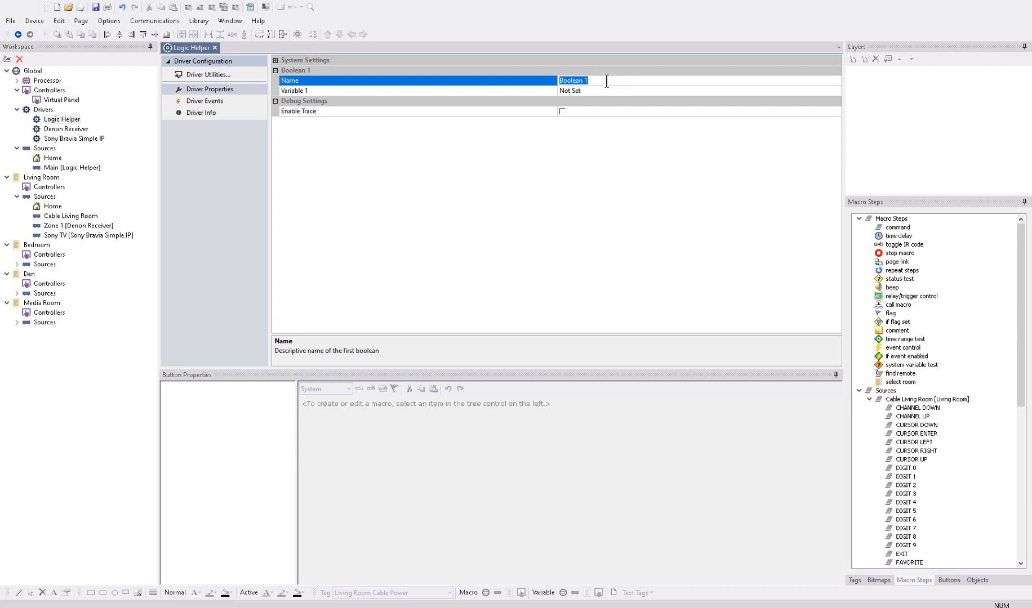
{"action": "type", "text": "Cable Power Status"}
Assign Flag 1: Living Cable On to Variable 1 and Flag 2: Bedroom Cable On to Variable 2 of the Cable Power Status boolean
{"action": "left_click", "coordinate": [596, 91]}
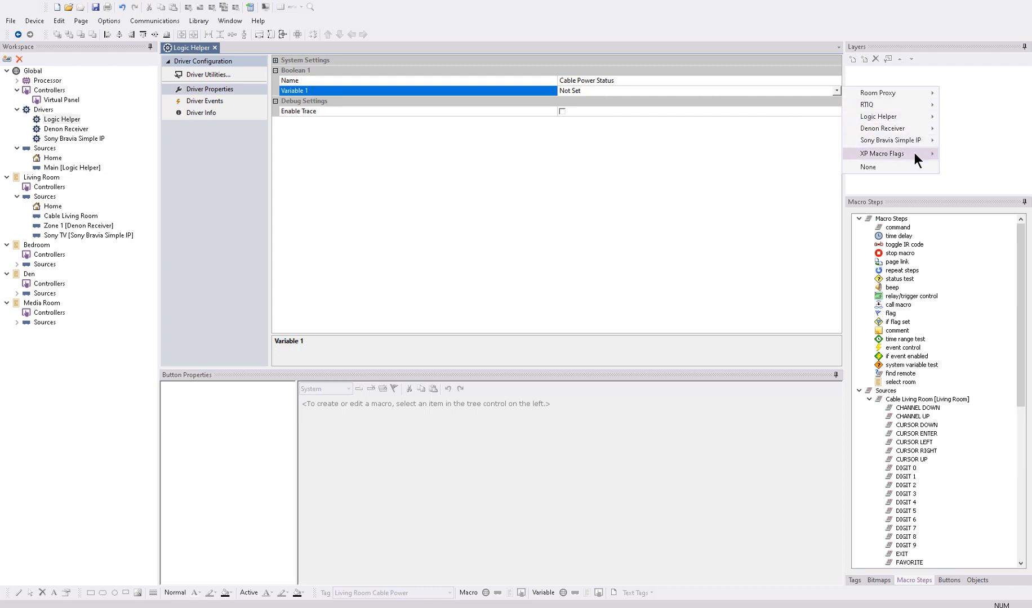
{"action": "mouse_move", "coordinate": [930, 154]}
{"action": "mouse_move", "coordinate": [971, 154]}
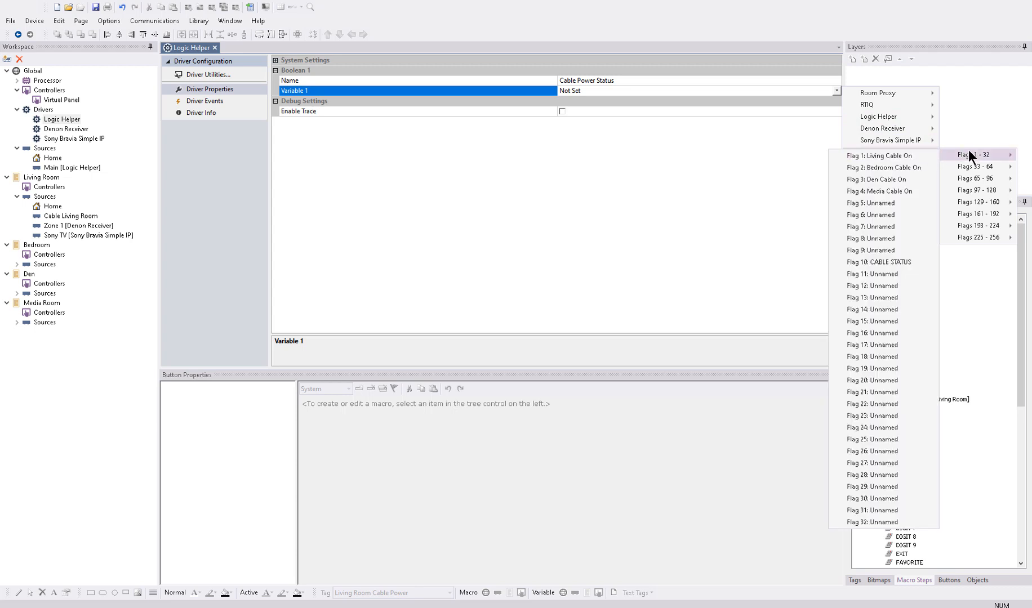
{"action": "left_click", "coordinate": [896, 155]}
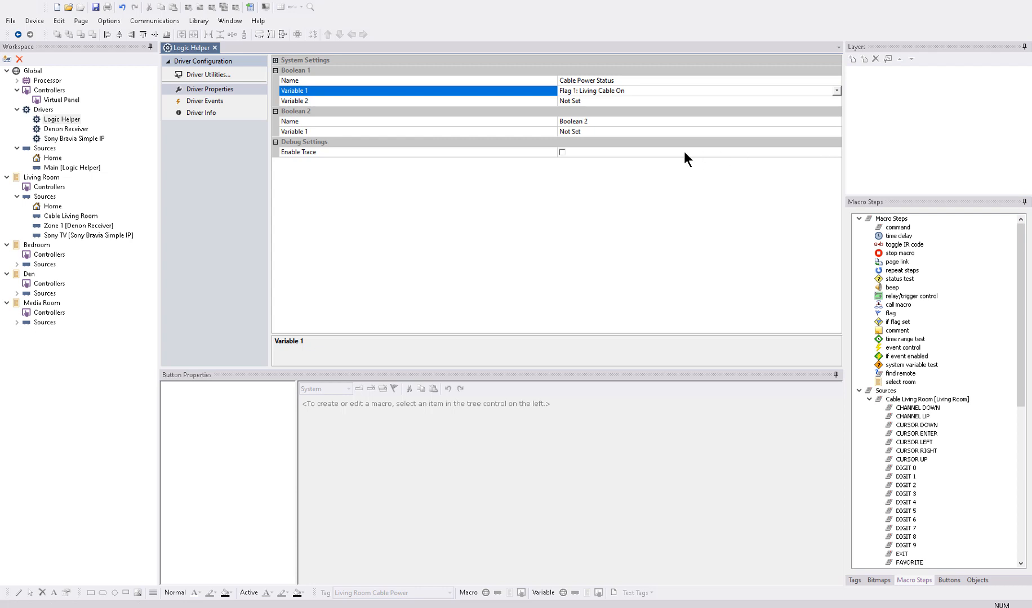
{"action": "left_click", "coordinate": [827, 100]}
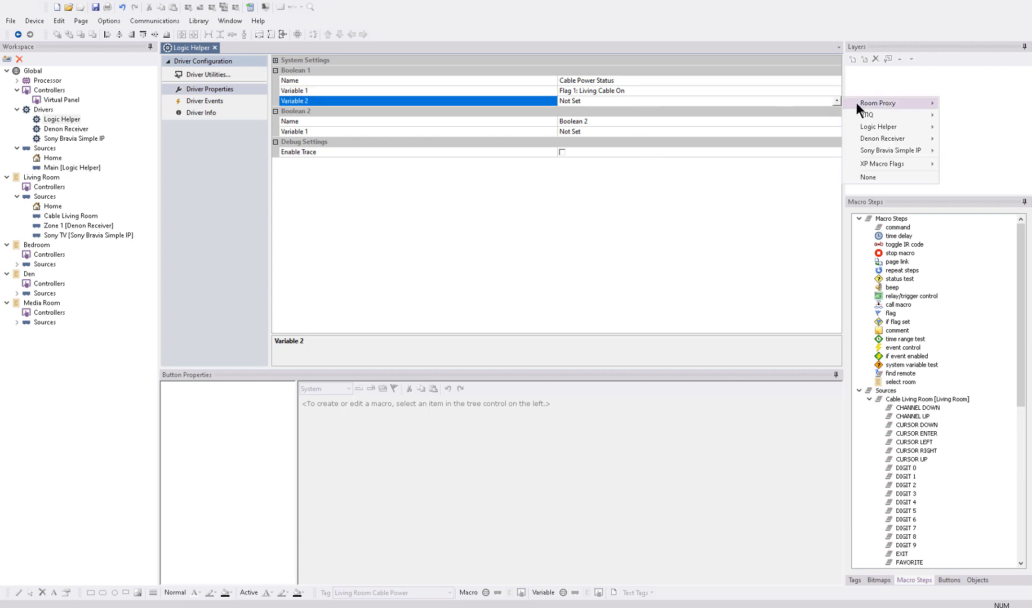
{"action": "mouse_move", "coordinate": [908, 162]}
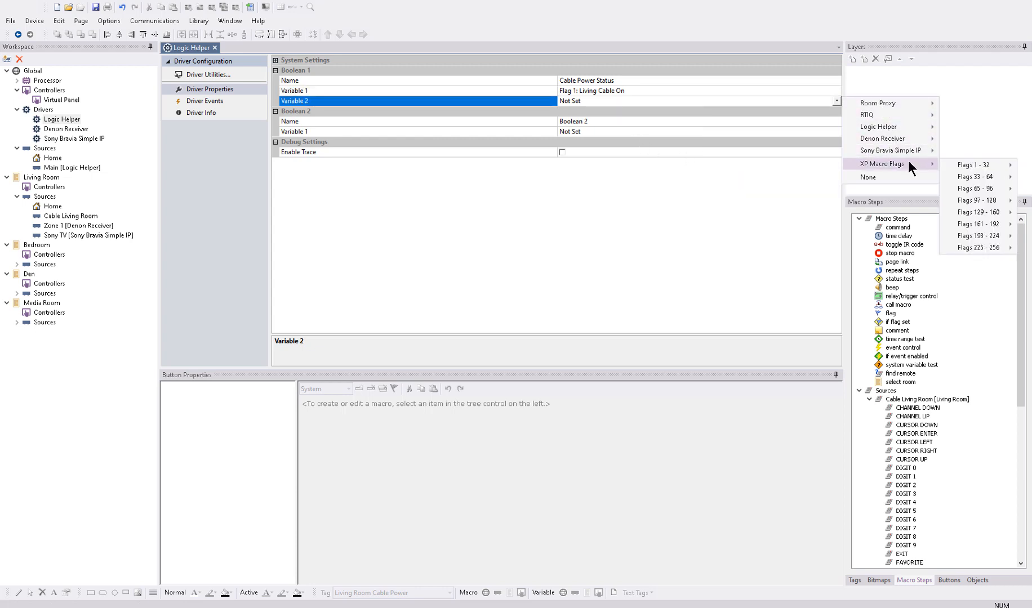
{"action": "mouse_move", "coordinate": [975, 166]}
{"action": "left_click", "coordinate": [900, 177]}
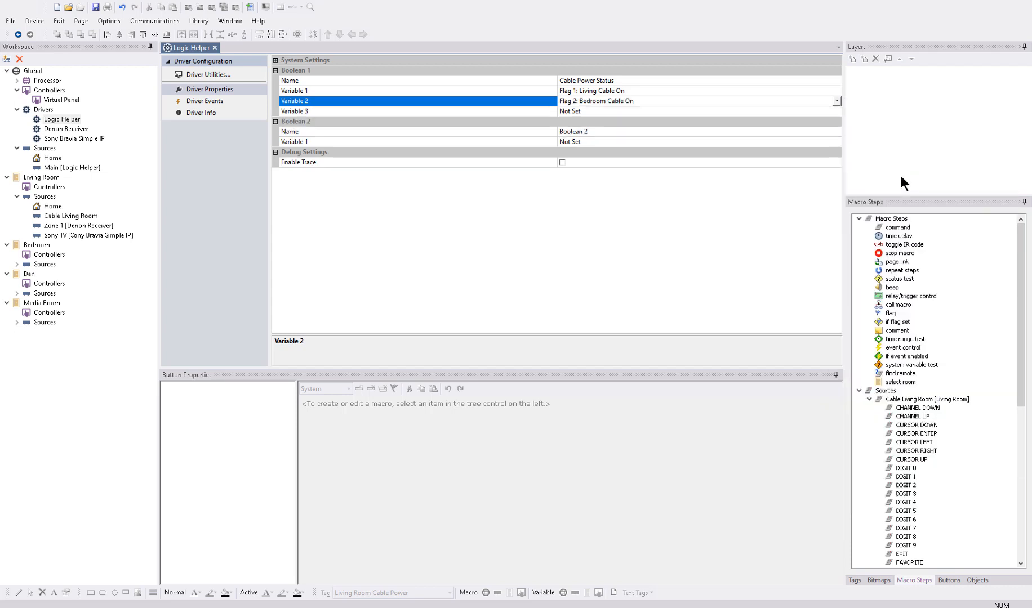
Assign Flag 3: Den Cable On to Variable 3 and Flag 4: Media Cable On to Variable 4 of the Cable Power Status boolean
{"action": "left_click", "coordinate": [796, 111]}
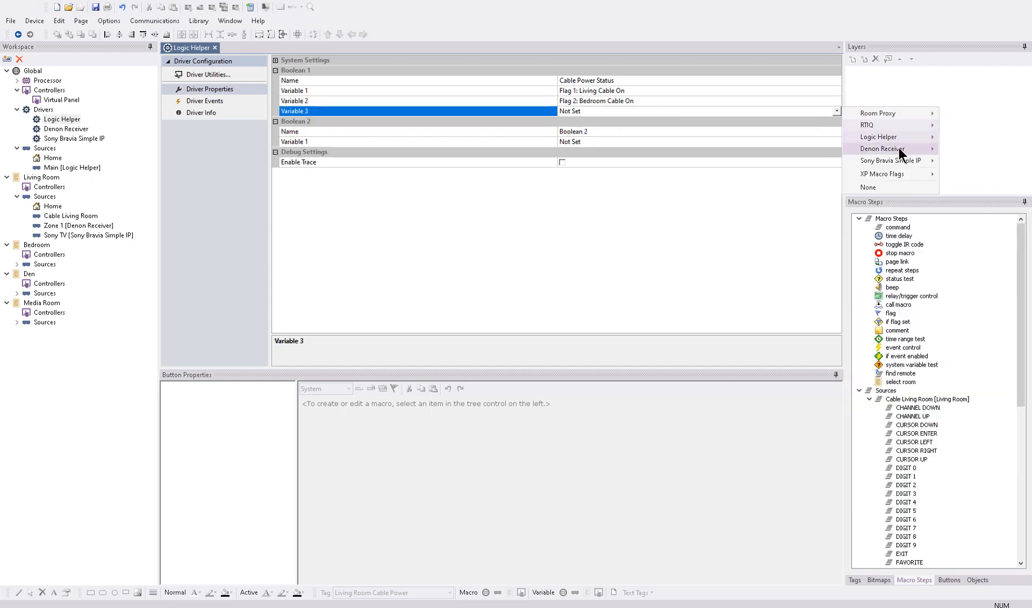
{"action": "mouse_move", "coordinate": [913, 169]}
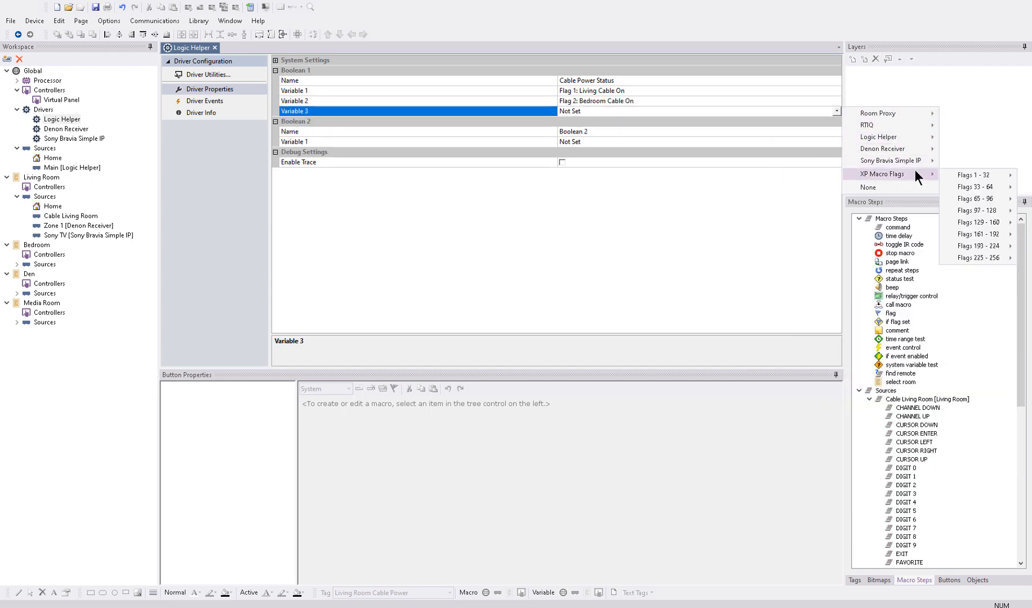
{"action": "mouse_move", "coordinate": [975, 178]}
{"action": "left_click", "coordinate": [902, 200]}
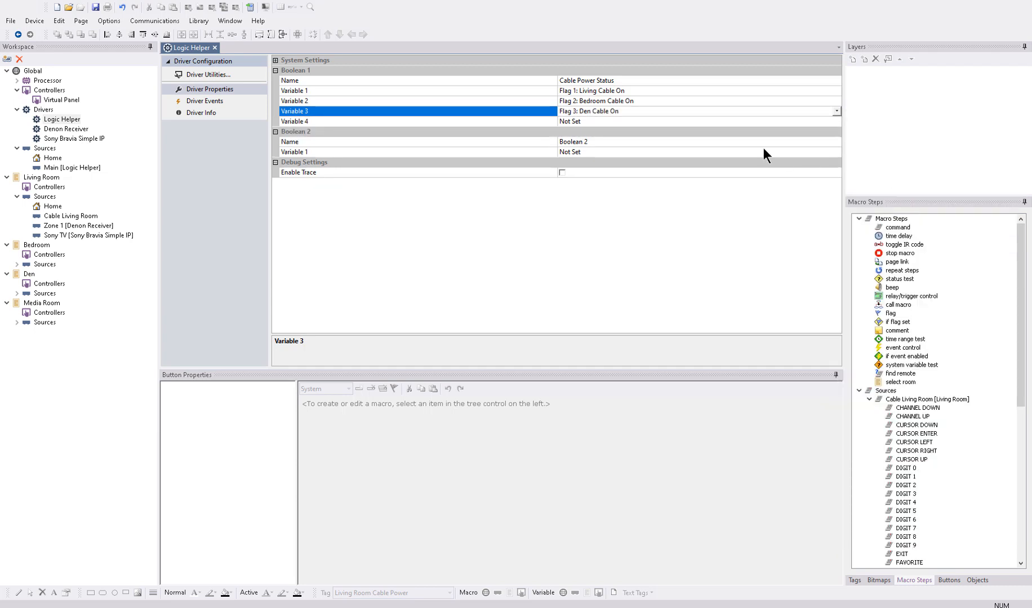
{"action": "left_click", "coordinate": [686, 121]}
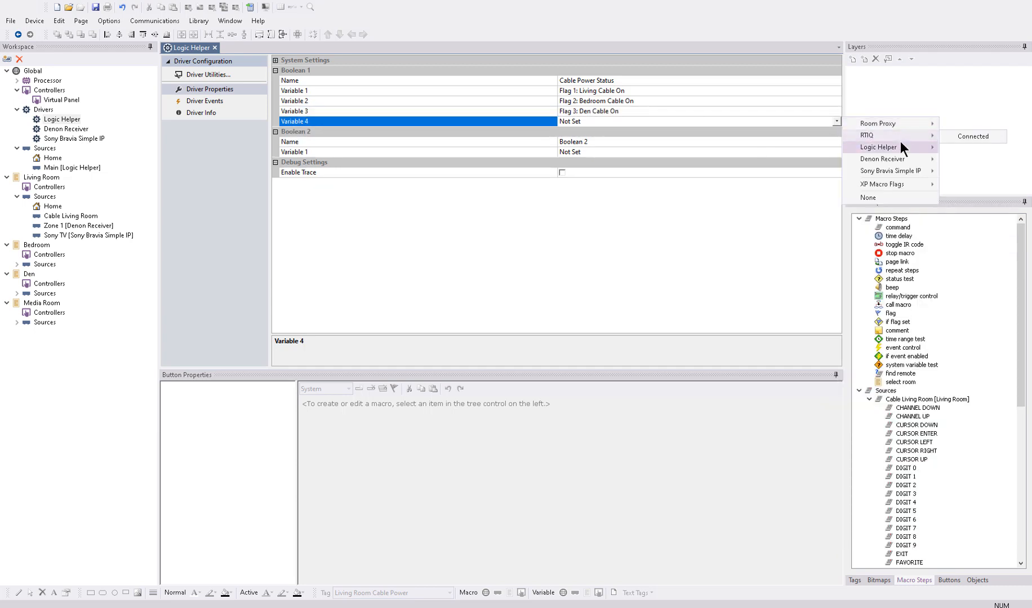
{"action": "mouse_move", "coordinate": [901, 142]}
{"action": "mouse_move", "coordinate": [902, 182]}
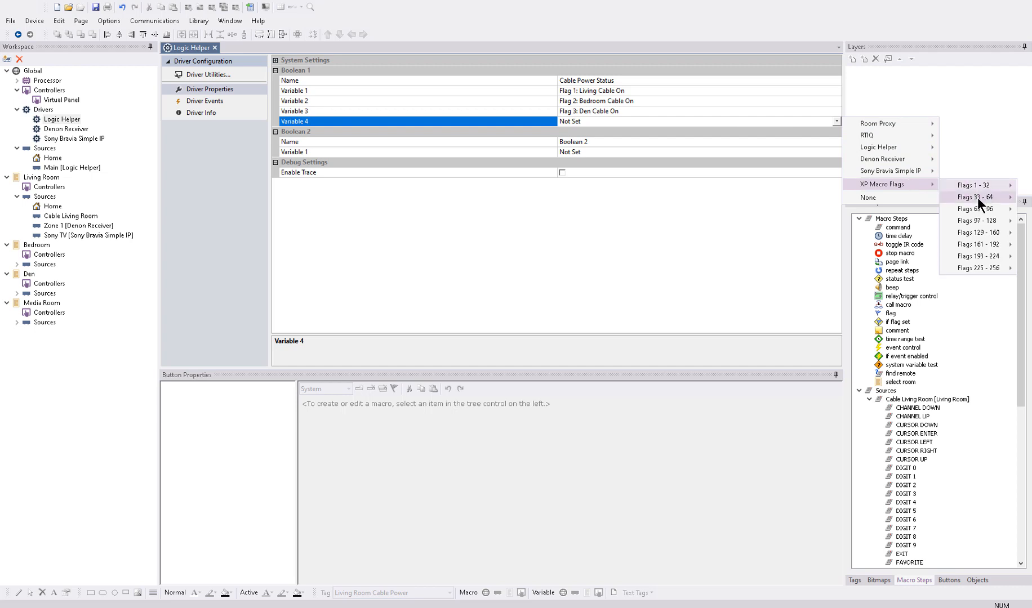
{"action": "mouse_move", "coordinate": [977, 197]}
{"action": "left_click", "coordinate": [897, 220]}
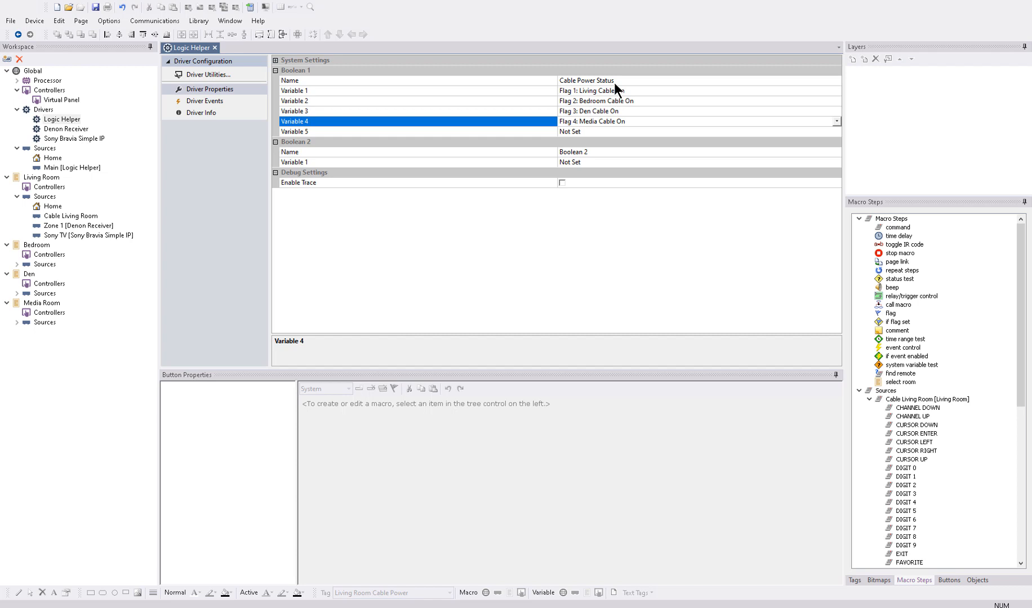
Make the Logic layer visible on the global Home page
{"action": "left_click", "coordinate": [45, 157]}
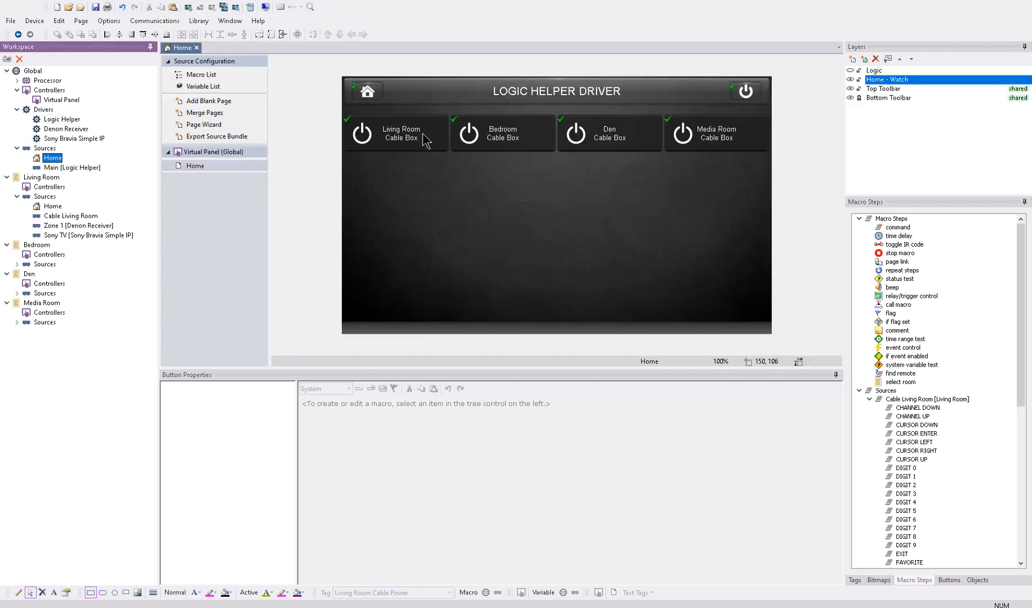
{"action": "left_click", "coordinate": [426, 139]}
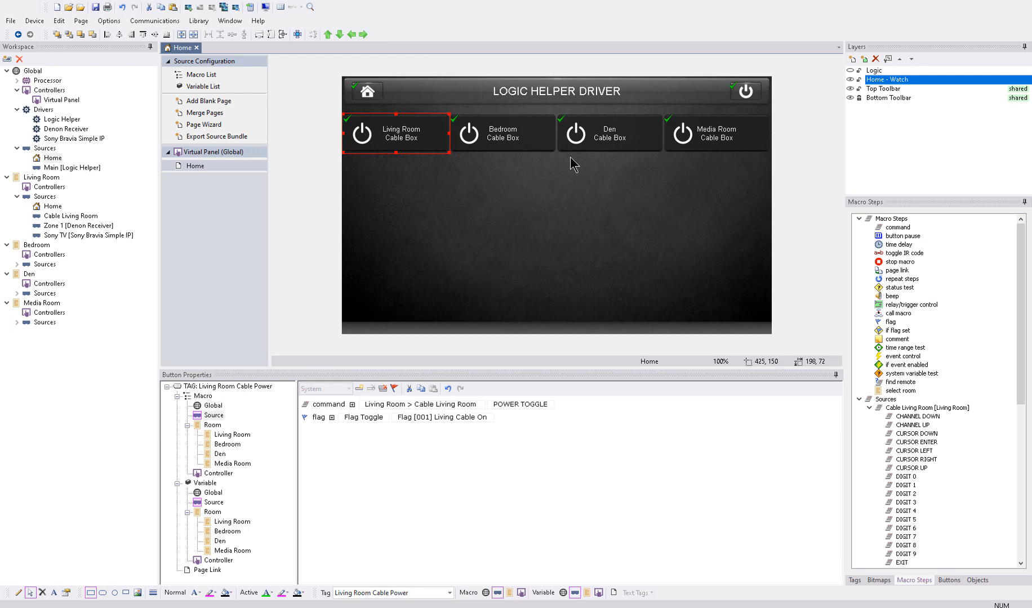
{"action": "left_click", "coordinate": [846, 71]}
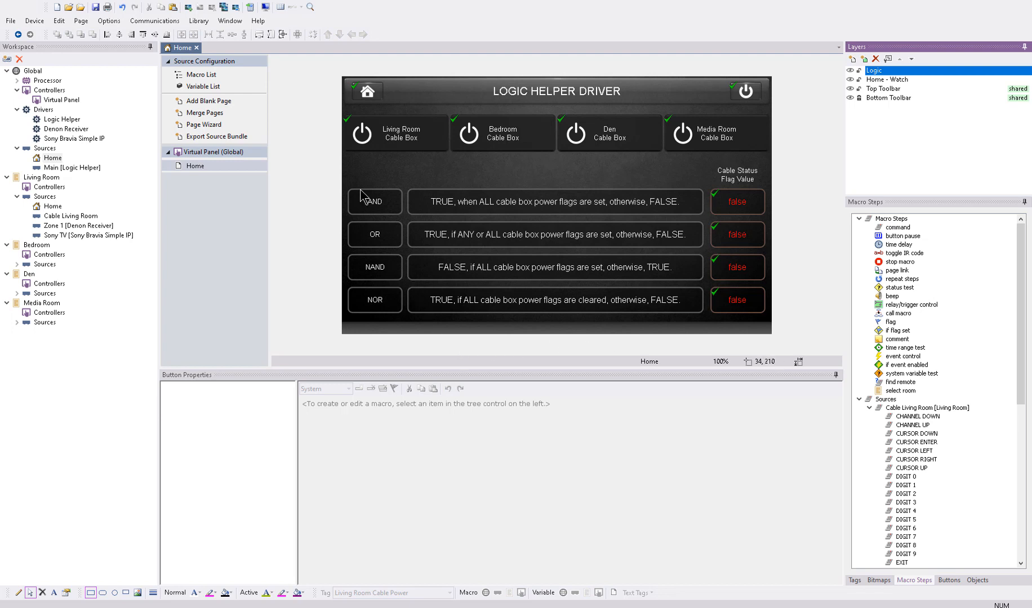
Examine the AND, OR, NAND and NOR rows of the Logic layer on the Home page
{"action": "left_click", "coordinate": [376, 212]}
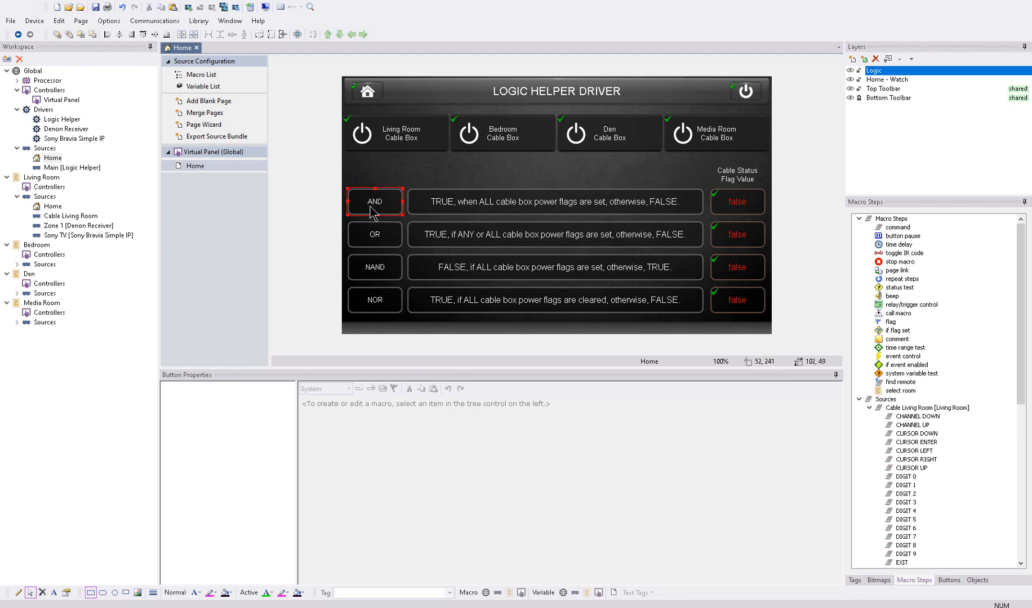
{"action": "left_click", "coordinate": [385, 242]}
{"action": "left_click", "coordinate": [376, 274]}
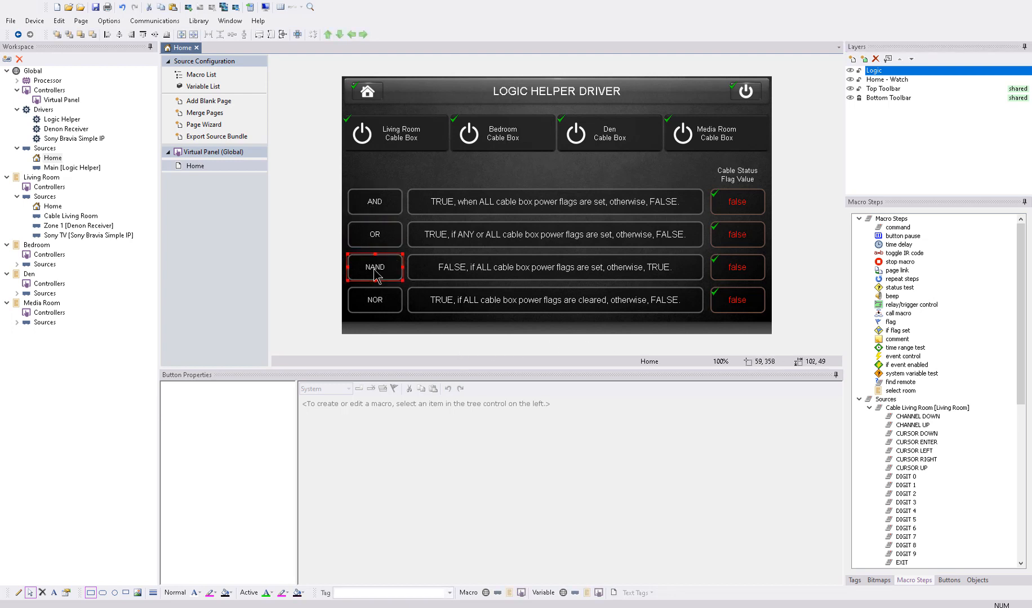
{"action": "left_click", "coordinate": [382, 311]}
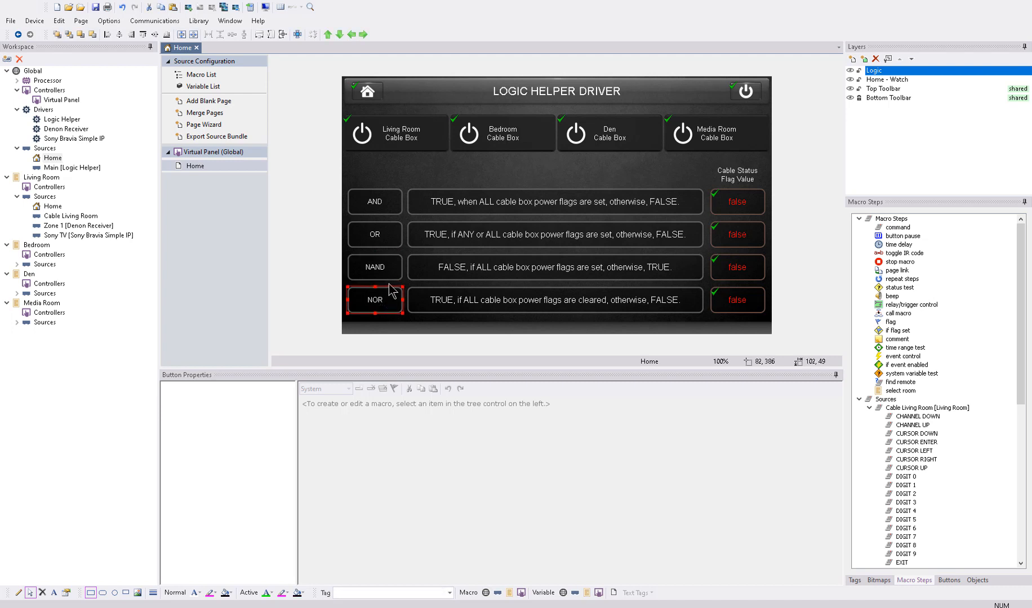
{"action": "left_click", "coordinate": [375, 207]}
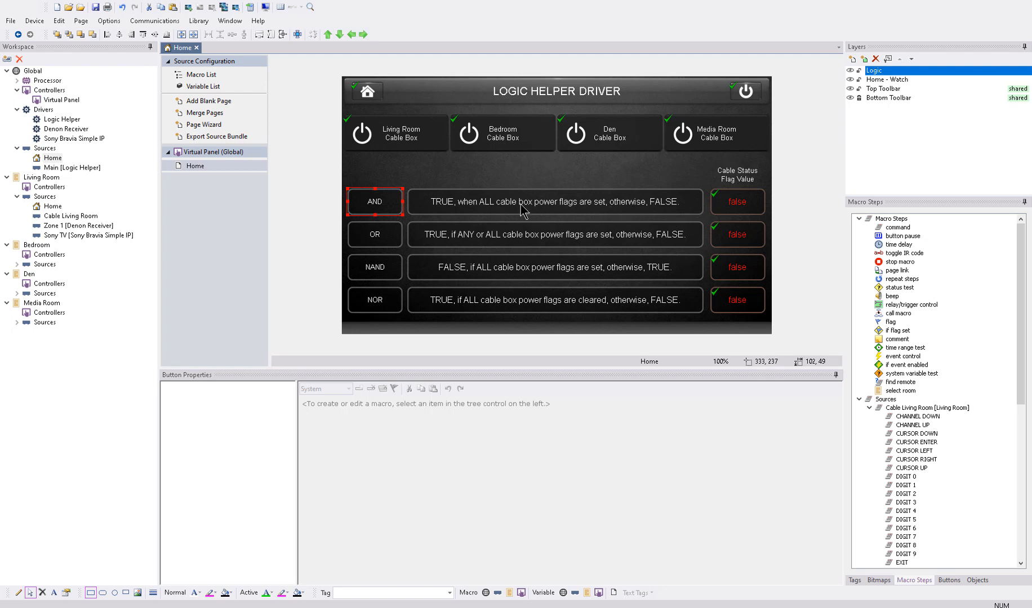
Reopen the Logic Helper driver properties and review the Cable Power Status boolean's name and Variable 1 assignment
{"action": "double_click", "coordinate": [63, 119]}
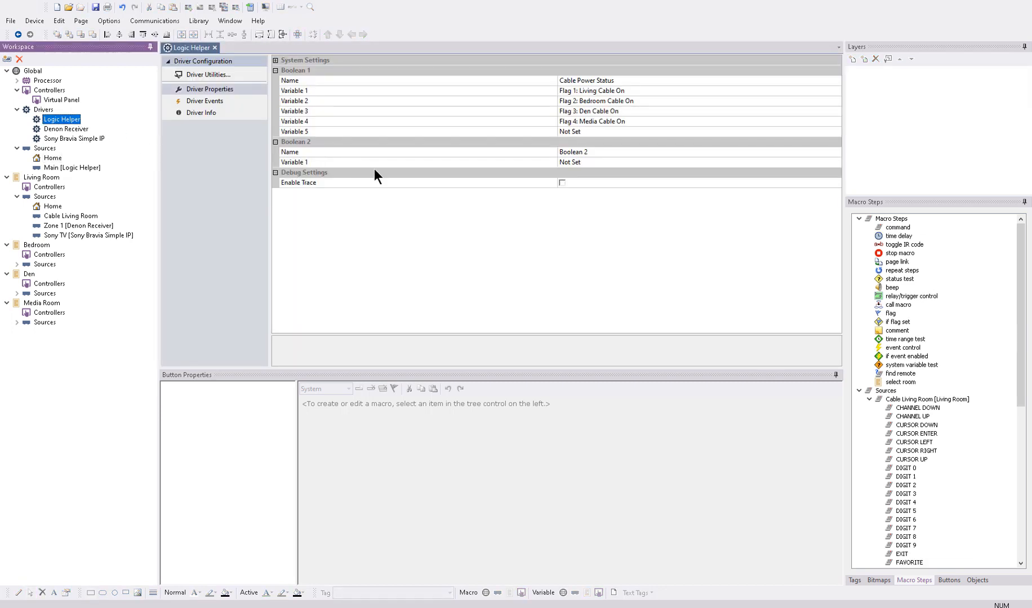
{"action": "left_click", "coordinate": [619, 81]}
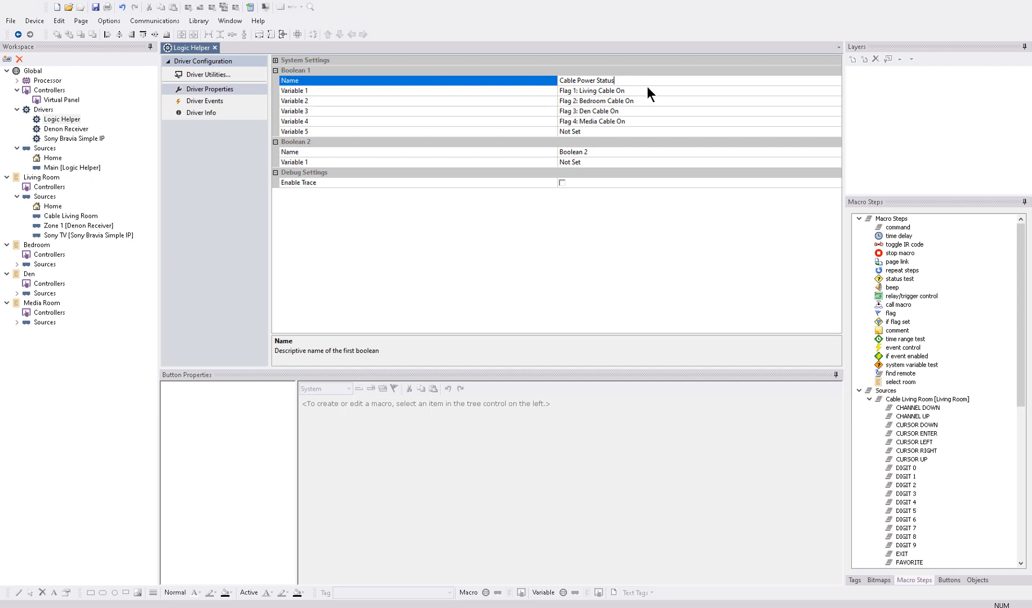
{"action": "left_click", "coordinate": [648, 90]}
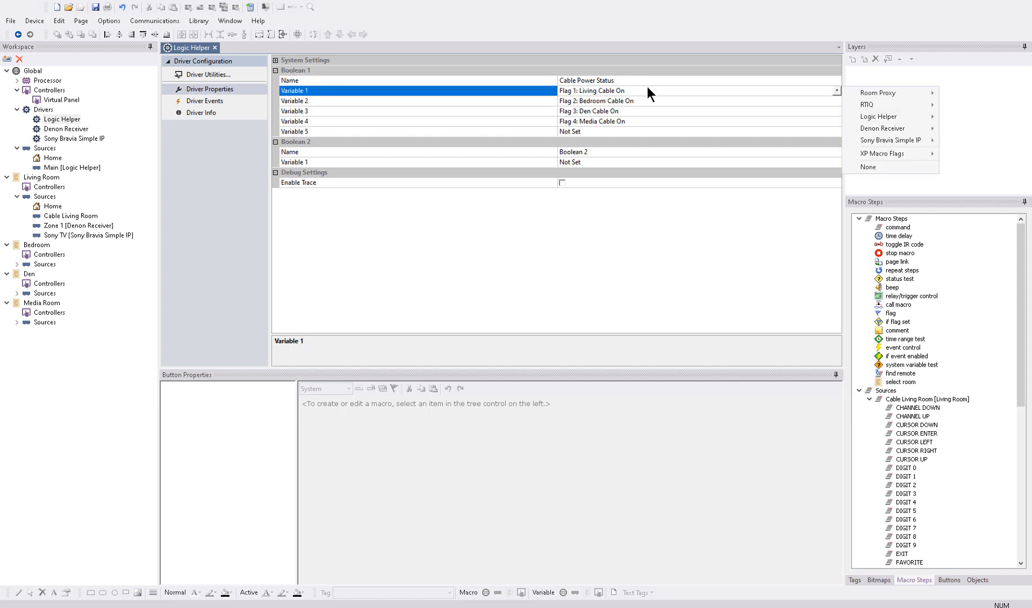
Review the Variable 2 and Variable 1 flag assignments of the Cable Power Status boolean
{"action": "left_click", "coordinate": [655, 99]}
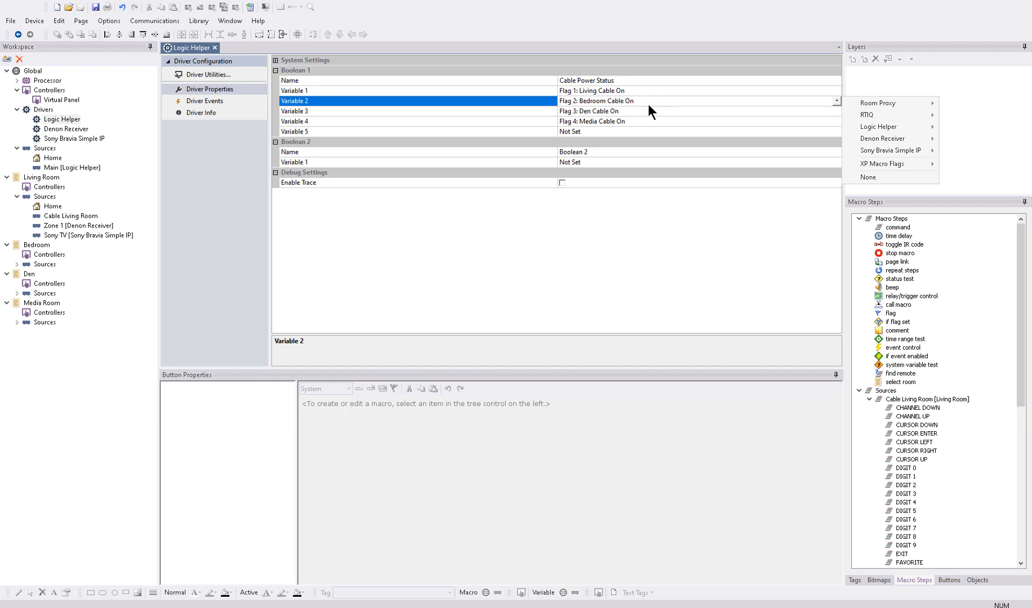
{"action": "left_click", "coordinate": [595, 90]}
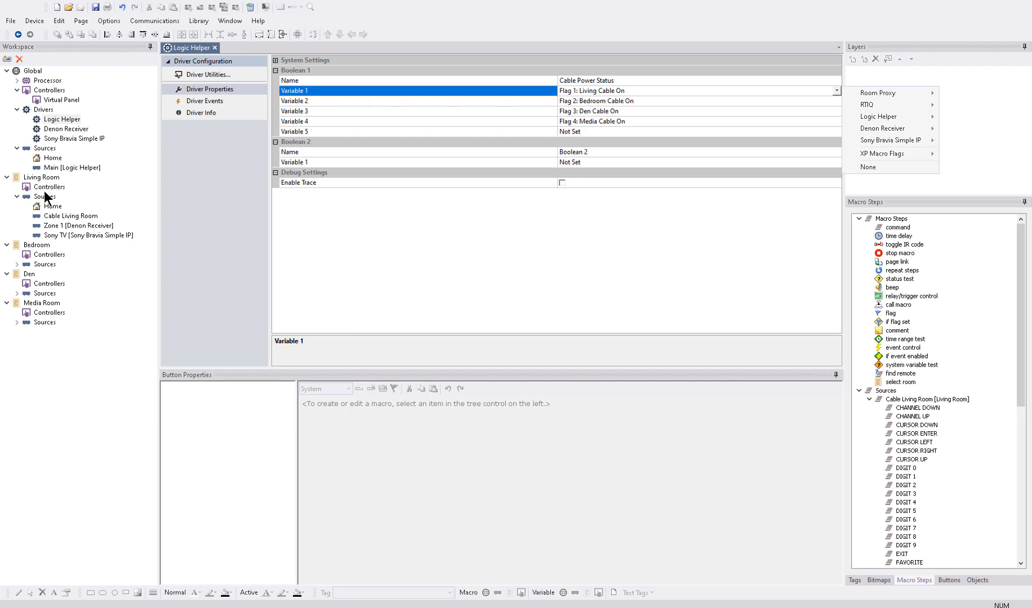
Open the global Home page and examine the descriptions of the AND, OR, NAND and NOR logic types
{"action": "left_click", "coordinate": [49, 206]}
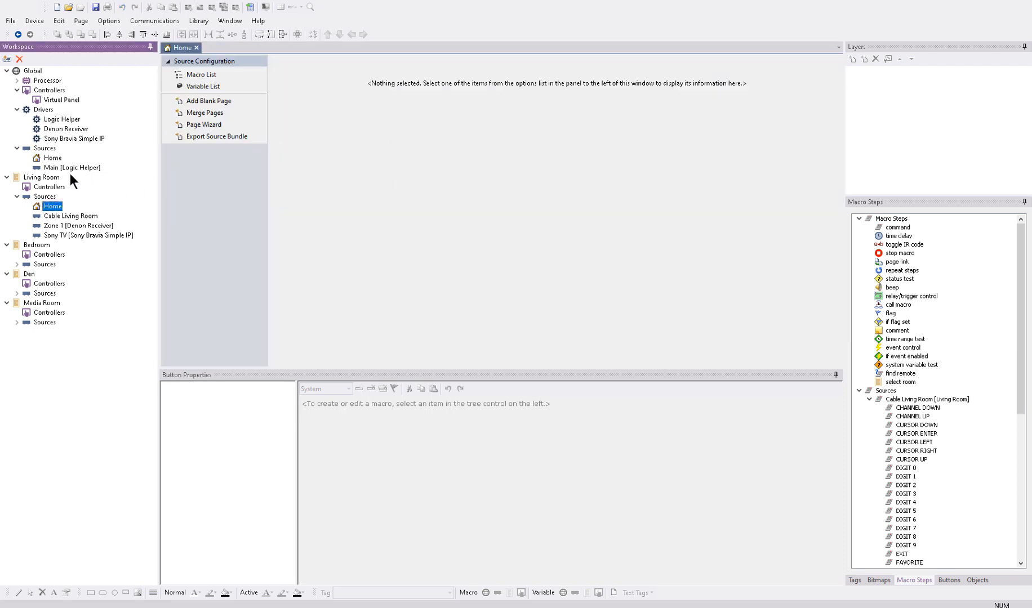
{"action": "left_click", "coordinate": [52, 157]}
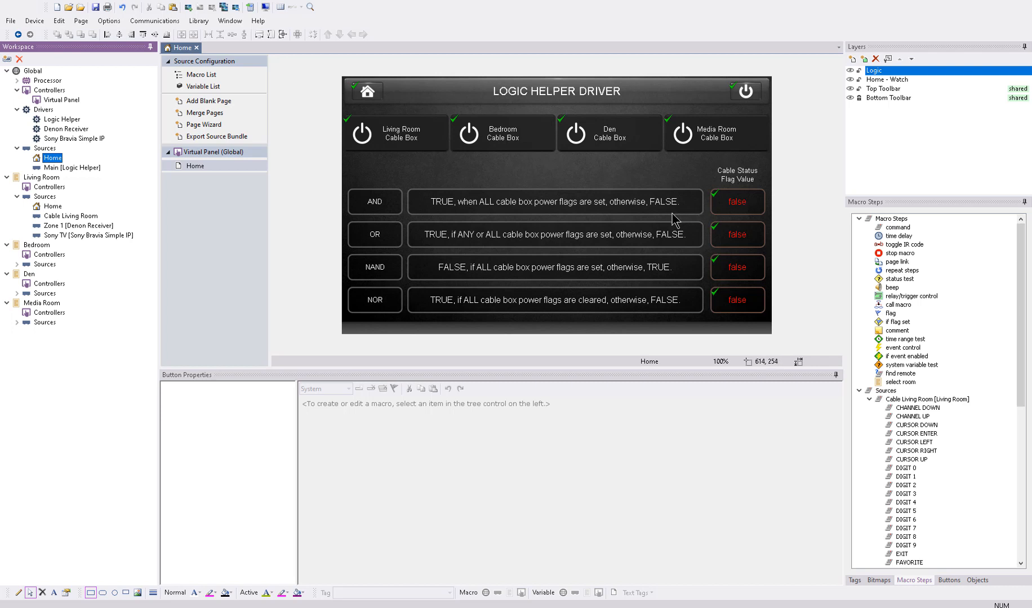
{"action": "left_click", "coordinate": [367, 241]}
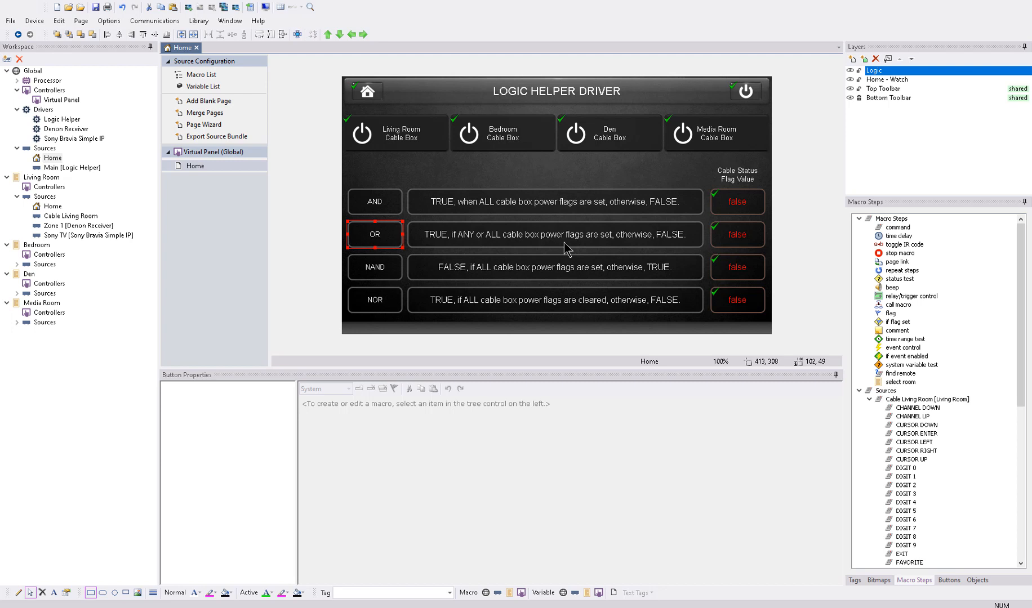
{"action": "left_click", "coordinate": [385, 276]}
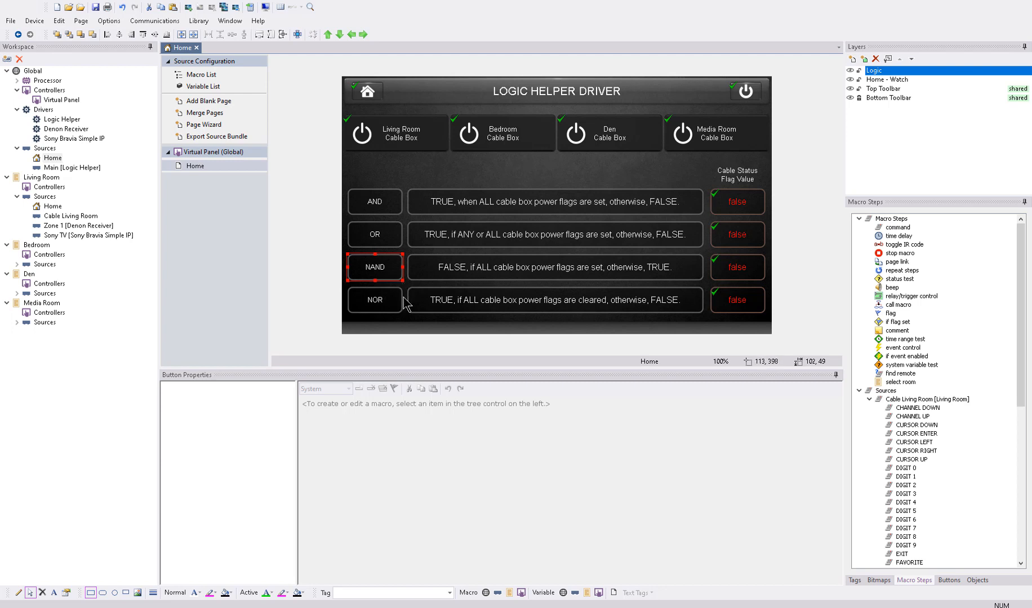
{"action": "left_click", "coordinate": [383, 303]}
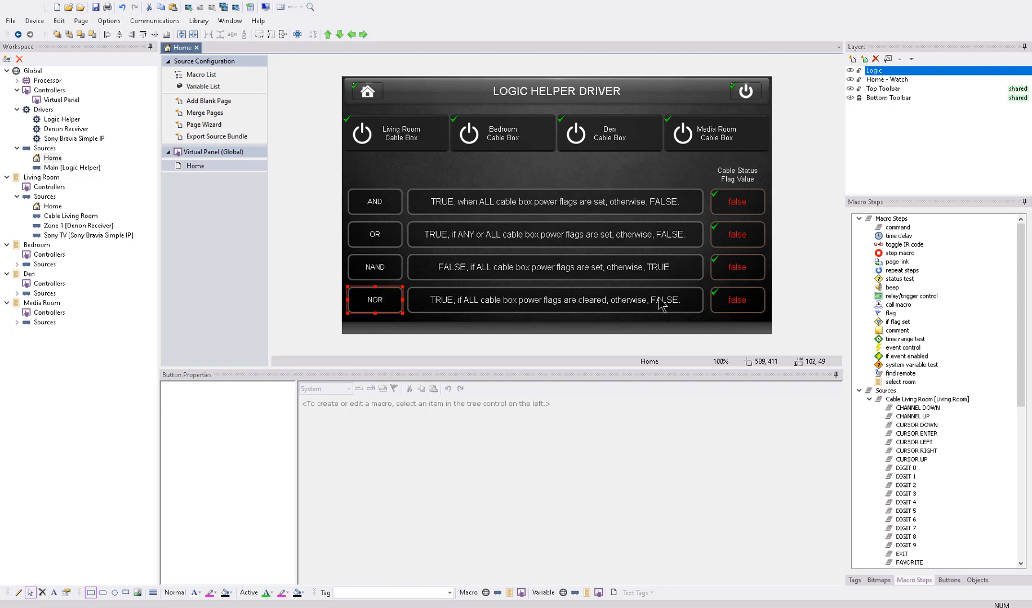
Reopen the Logic Helper driver properties and review the first boolean's name and its Variable 1 and Variable 2 assignments
{"action": "left_click", "coordinate": [74, 120]}
{"action": "double_click", "coordinate": [62, 120]}
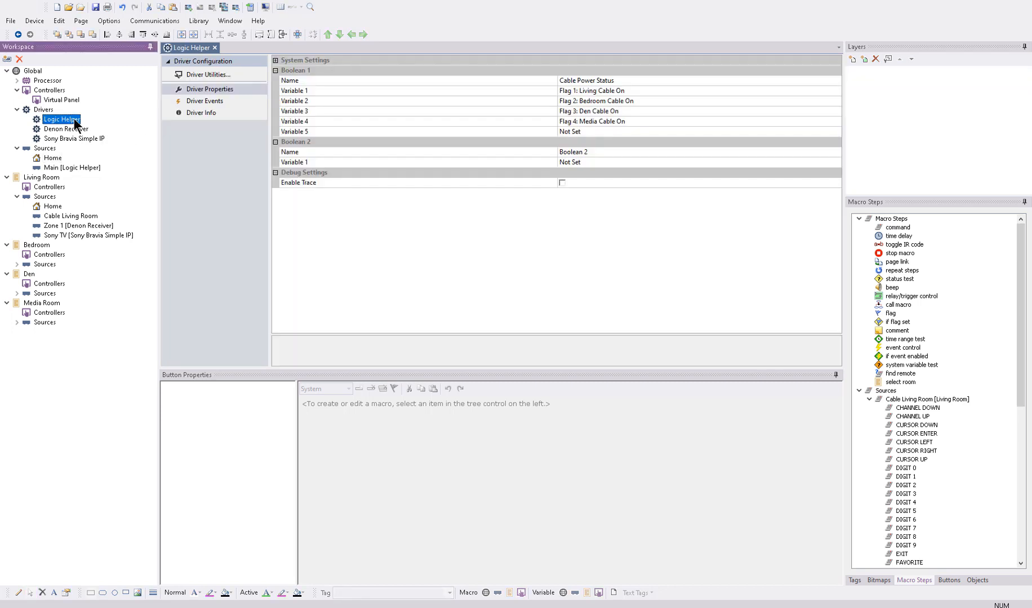
{"action": "left_click", "coordinate": [659, 81]}
{"action": "double_click", "coordinate": [591, 79]}
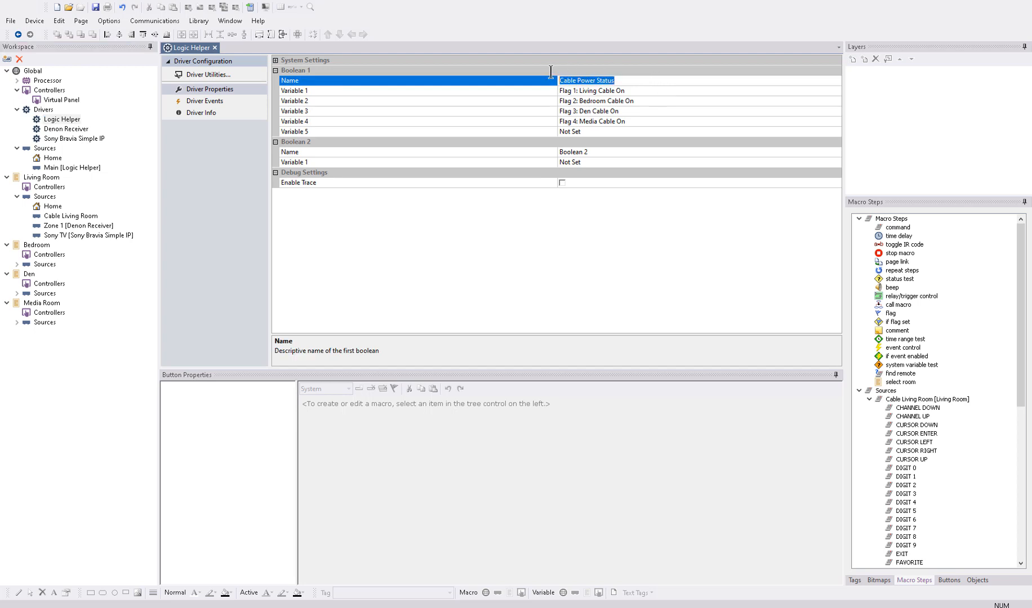
{"action": "left_click", "coordinate": [642, 83]}
{"action": "left_click_drag", "start_coordinate": [643, 83], "coordinate": [541, 76]}
{"action": "left_click", "coordinate": [682, 91]}
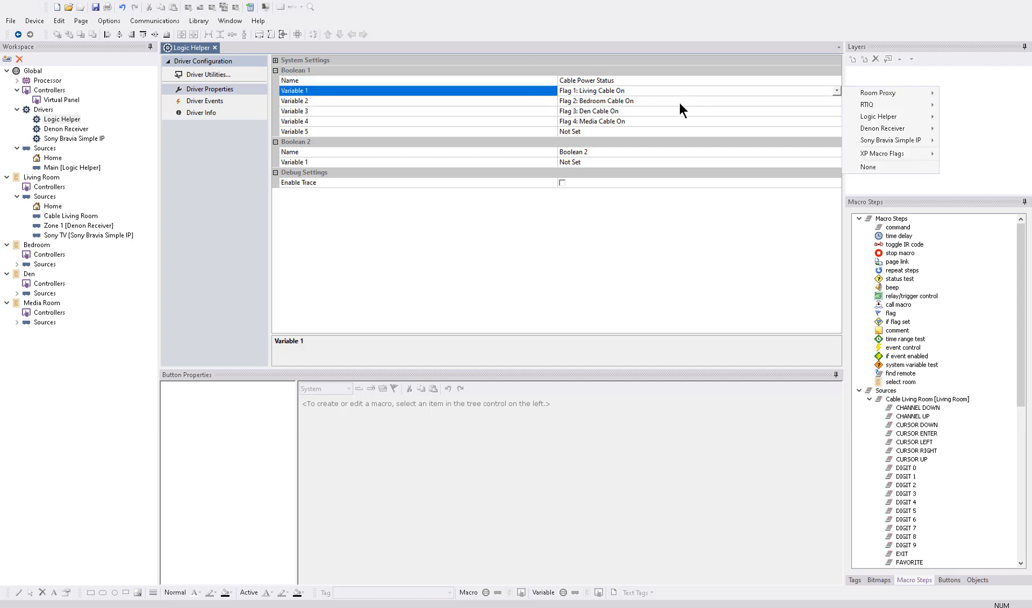
{"action": "left_click", "coordinate": [679, 103]}
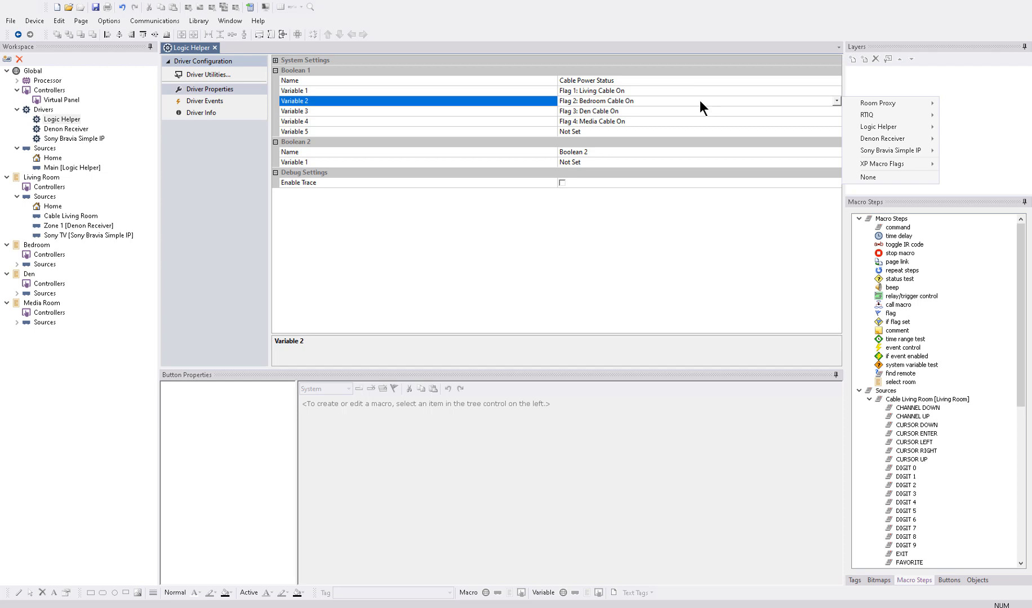
{"action": "left_click", "coordinate": [451, 82]}
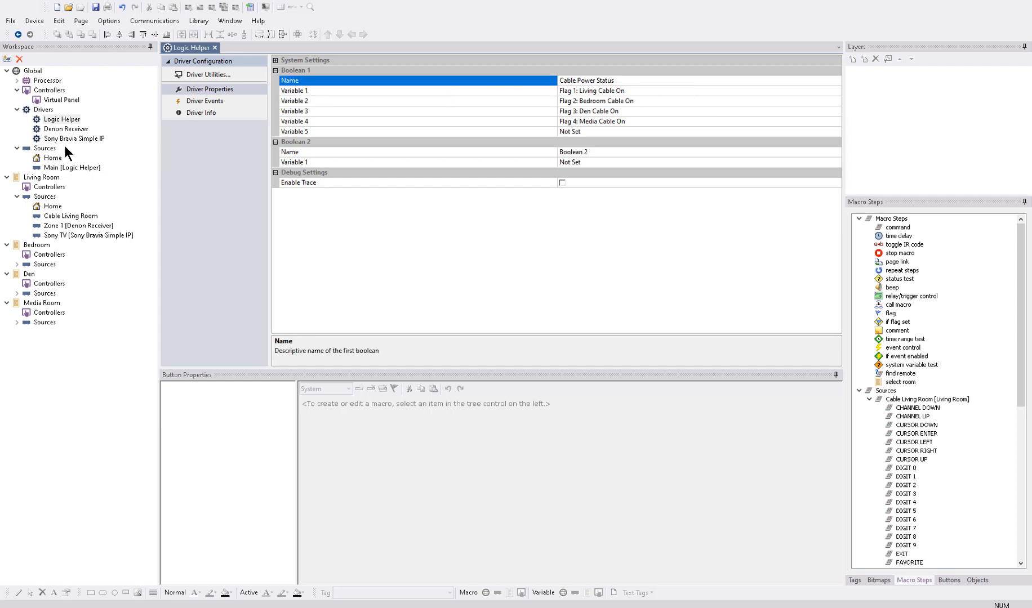
On the global Home page, inspect the AND row status button's text variable, its True and False texts, and its global variable settings
{"action": "left_click", "coordinate": [52, 158]}
{"action": "left_click", "coordinate": [749, 204]}
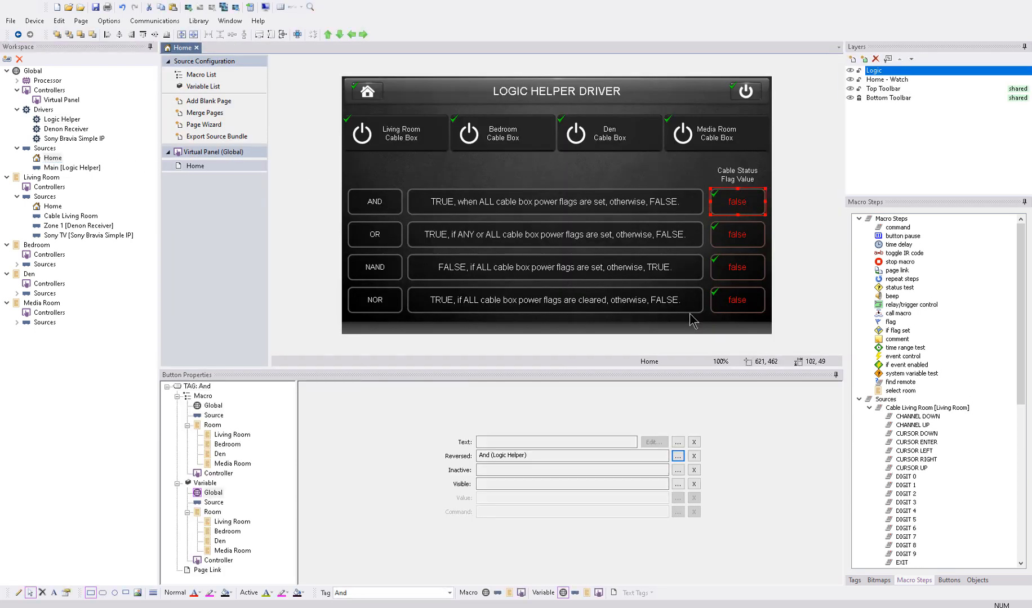
{"action": "right_click", "coordinate": [746, 209]}
{"action": "left_click", "coordinate": [769, 226]}
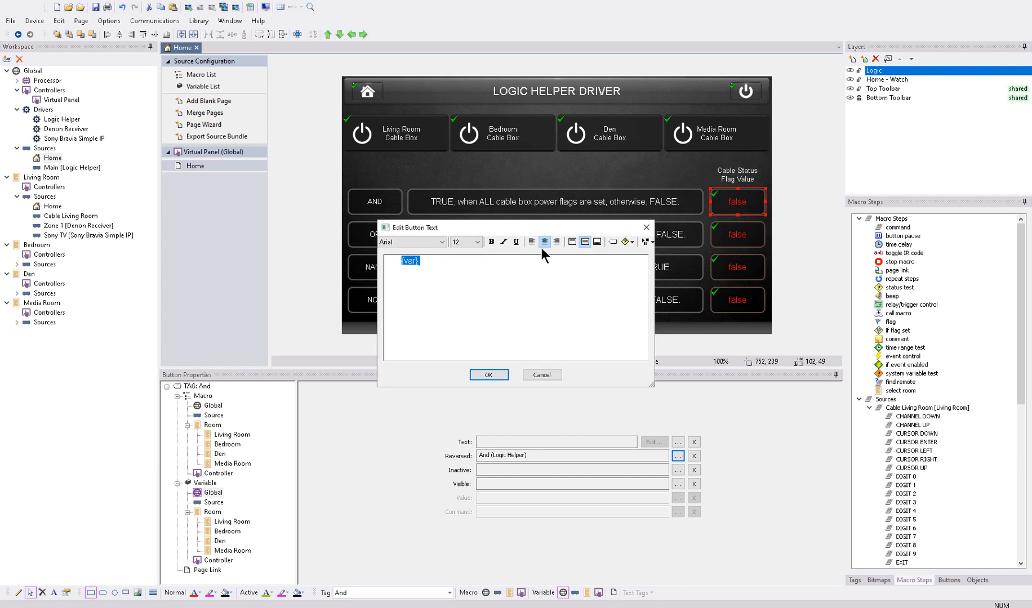
{"action": "double_click", "coordinate": [412, 263]}
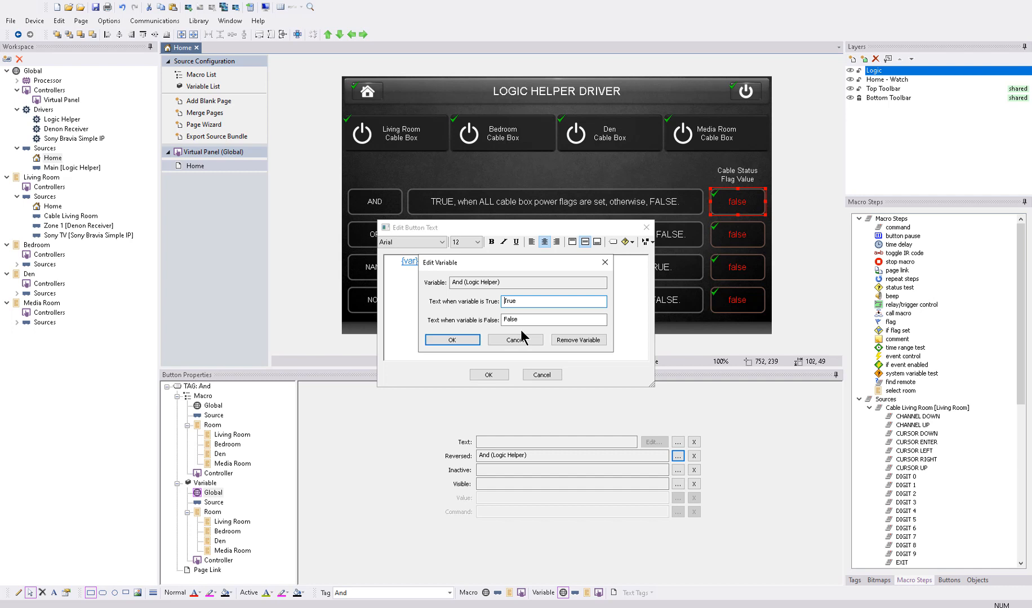
{"action": "left_click", "coordinate": [476, 341]}
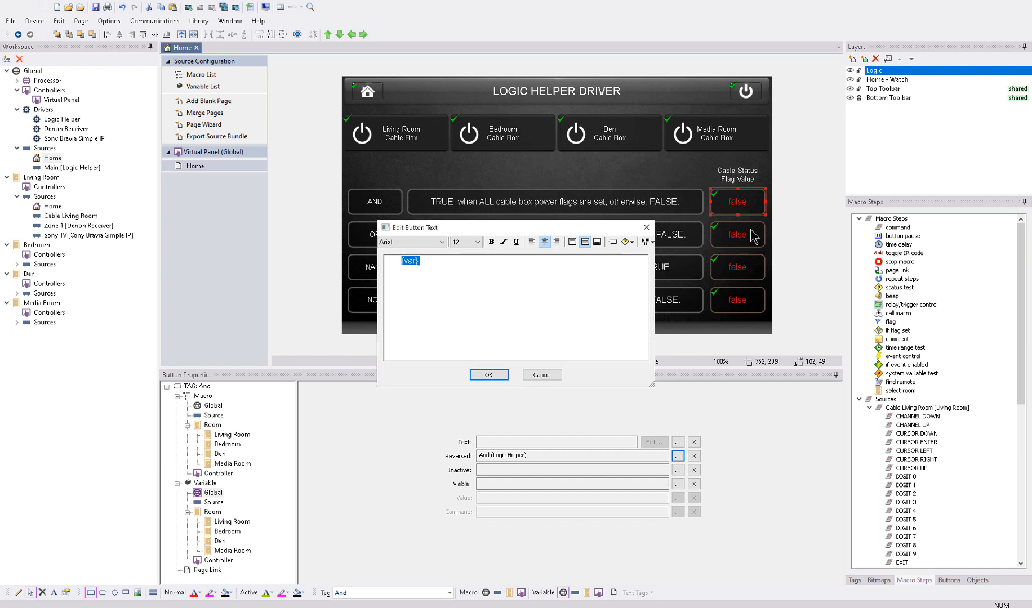
{"action": "left_click", "coordinate": [483, 376]}
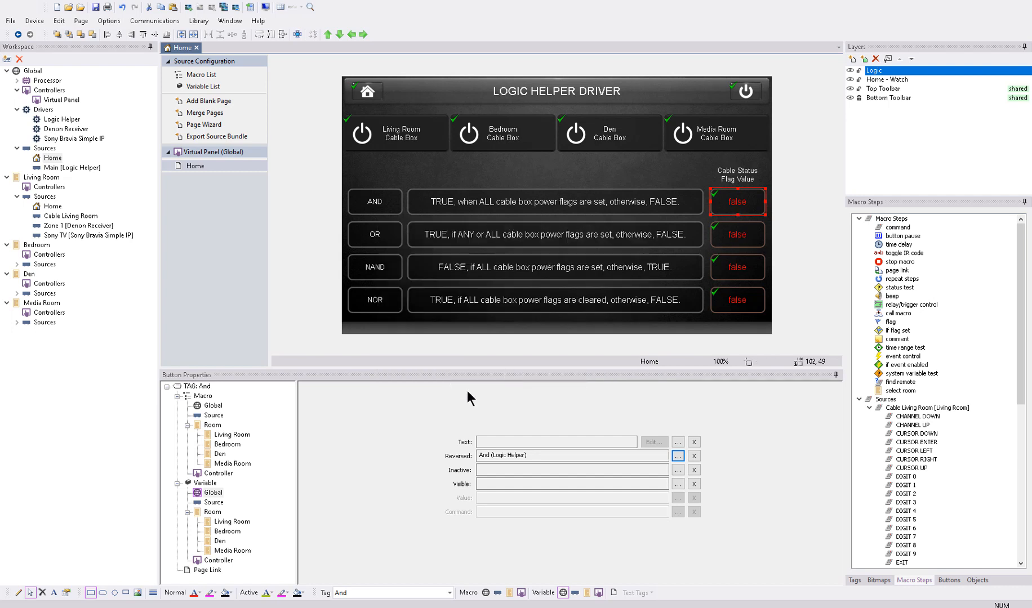
{"action": "left_click", "coordinate": [213, 492]}
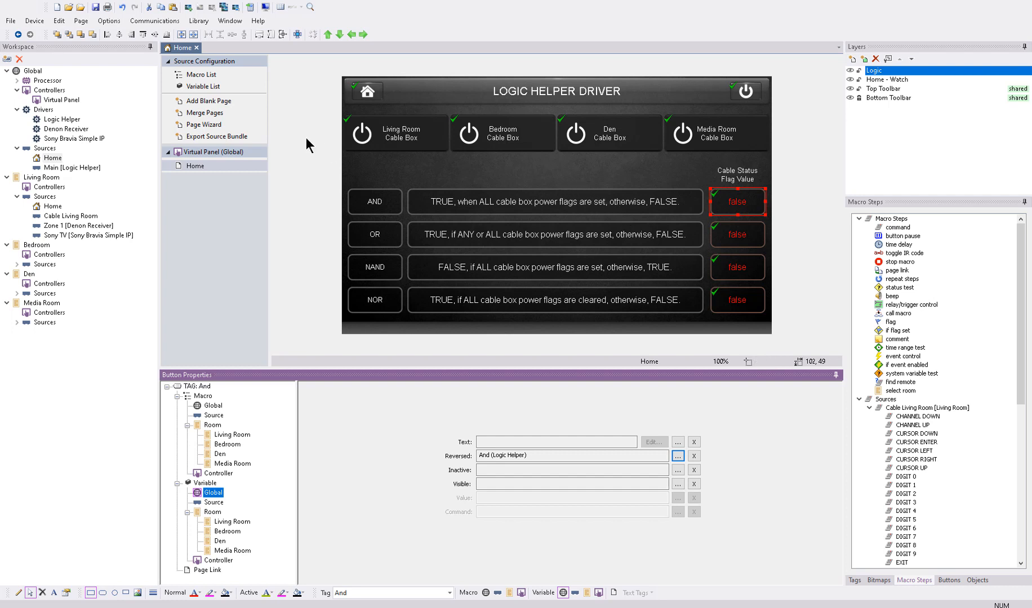
Send the system file to the XP-3 processor
{"action": "left_click", "coordinate": [155, 21]}
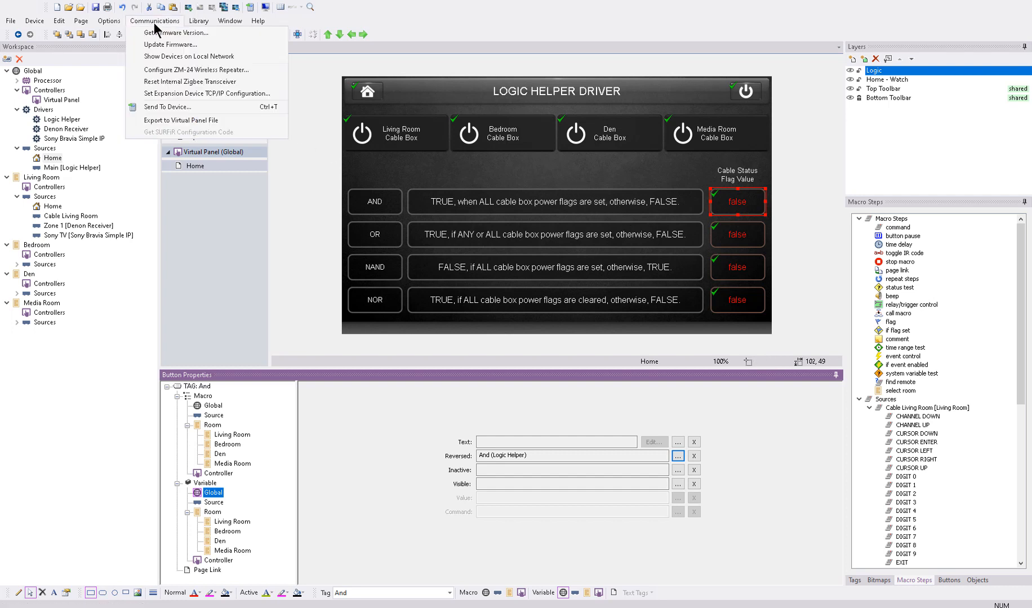
{"action": "left_click", "coordinate": [189, 108]}
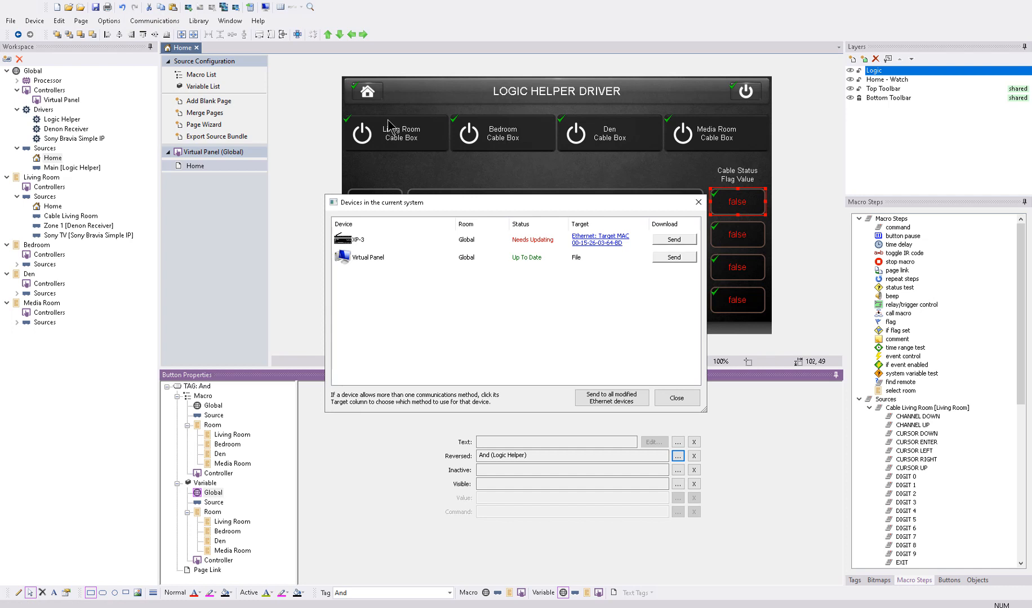
{"action": "left_click", "coordinate": [666, 241]}
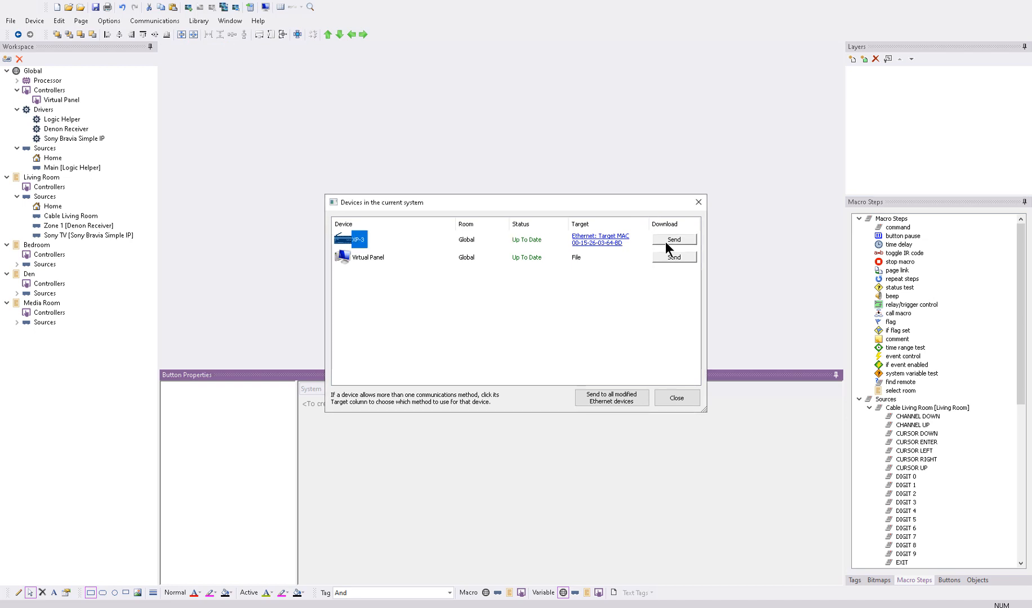
Export the Virtual Panel to the Desktop as an executable named LOGIC and run it
{"action": "left_click", "coordinate": [674, 257]}
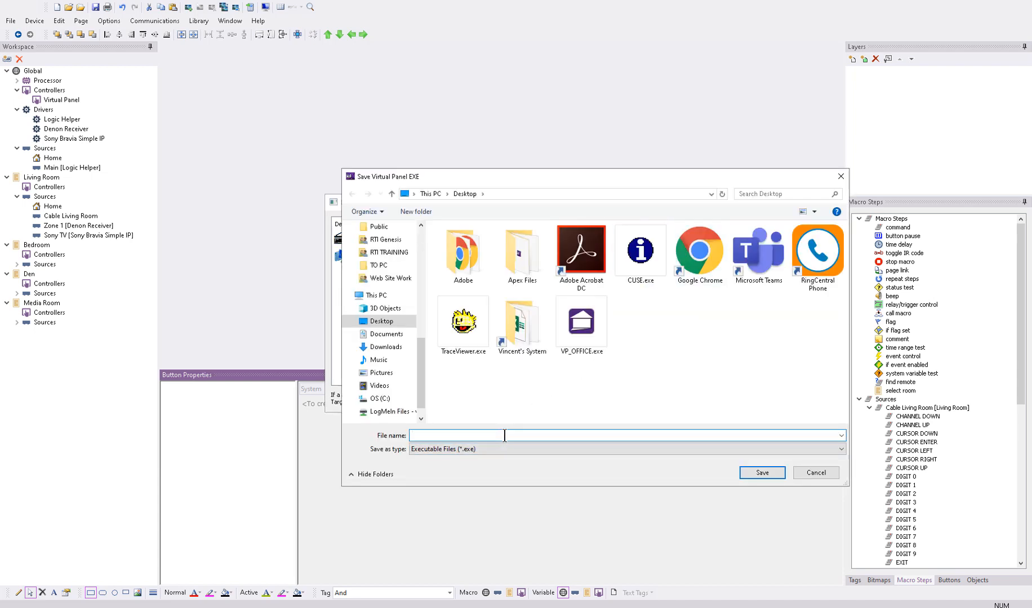
{"action": "type", "text": "LOGIC"}
{"action": "key", "text": "Return"}
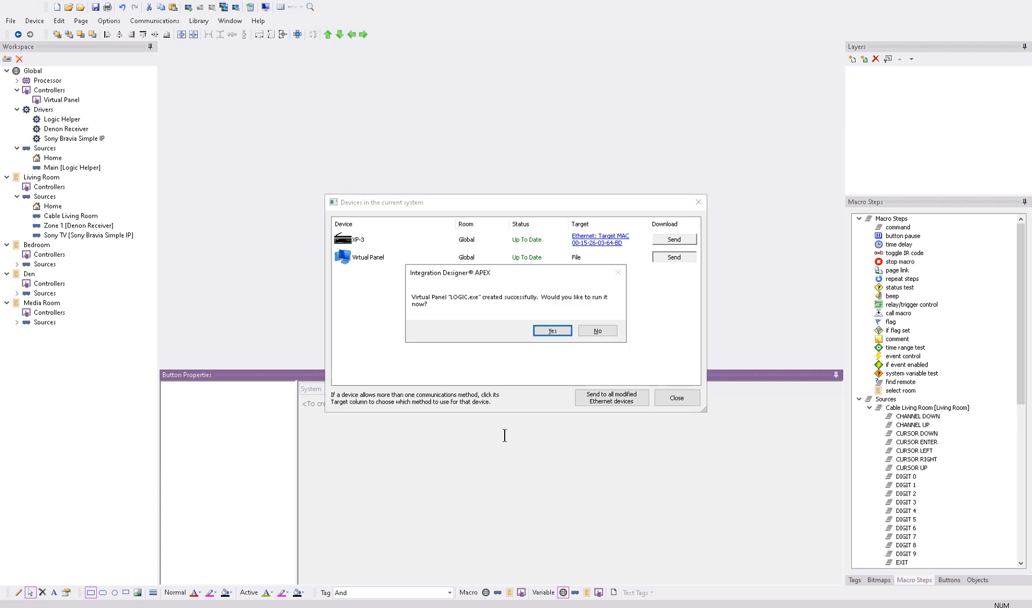
{"action": "left_click", "coordinate": [561, 336]}
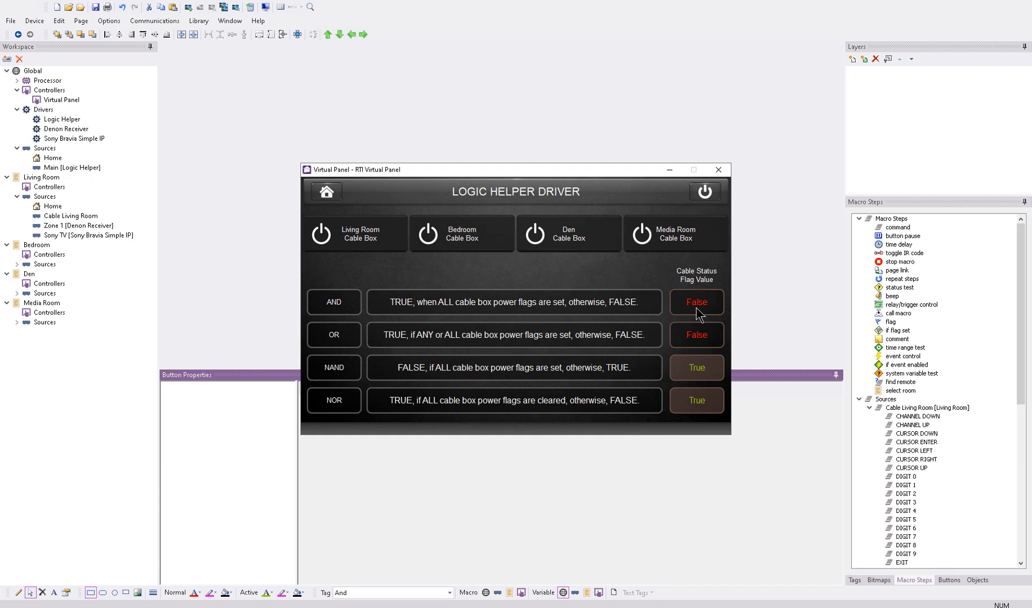
Test the flag logic in the virtual panel by powering on the Living Room, Bedroom, Den and Media Room cable boxes
{"action": "left_click", "coordinate": [382, 247]}
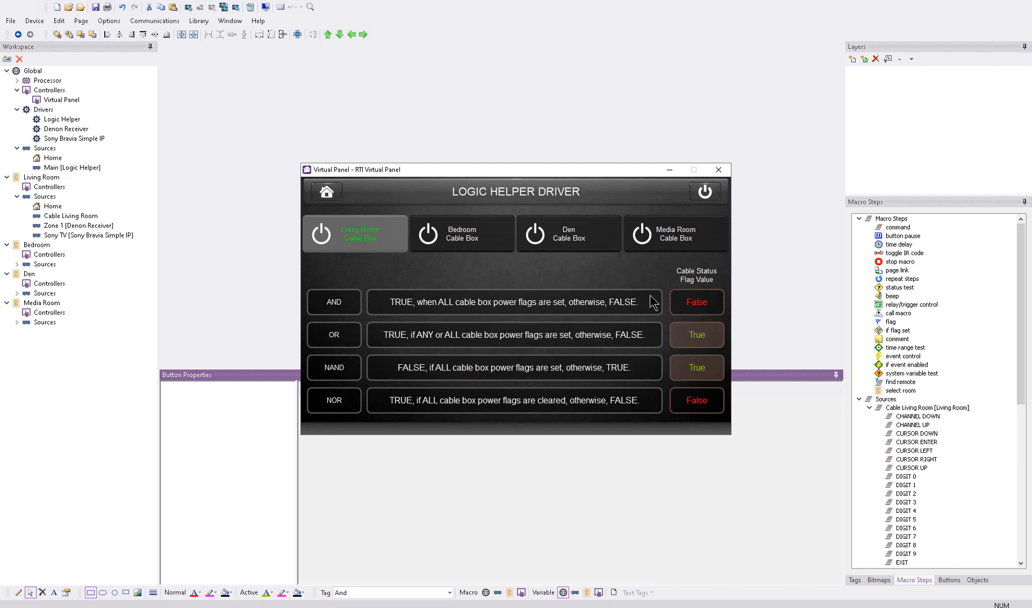
{"action": "left_click", "coordinate": [483, 247]}
{"action": "left_click", "coordinate": [506, 243]}
{"action": "left_click", "coordinate": [548, 239]}
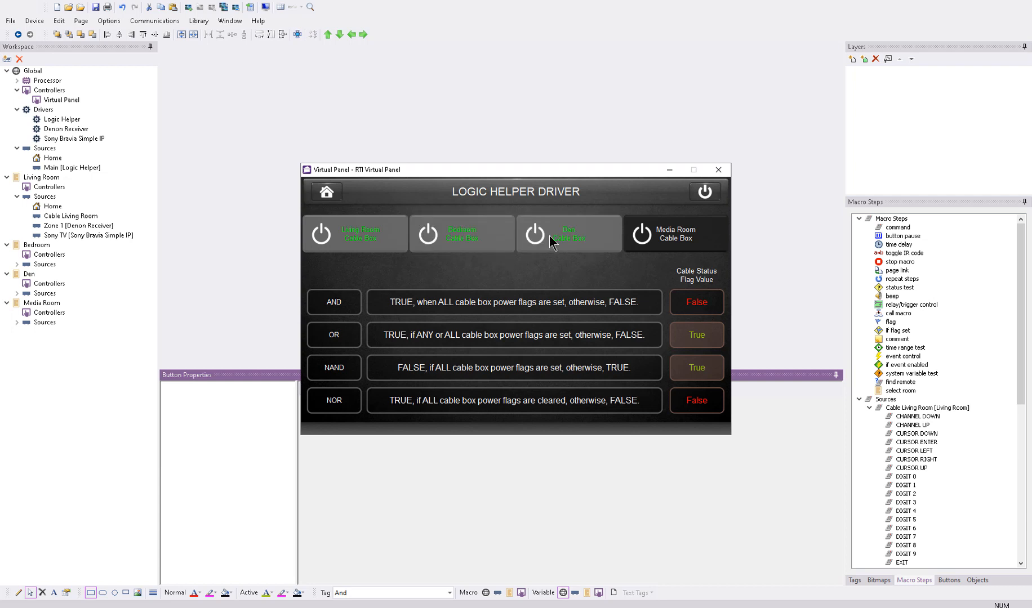
{"action": "left_click", "coordinate": [667, 242]}
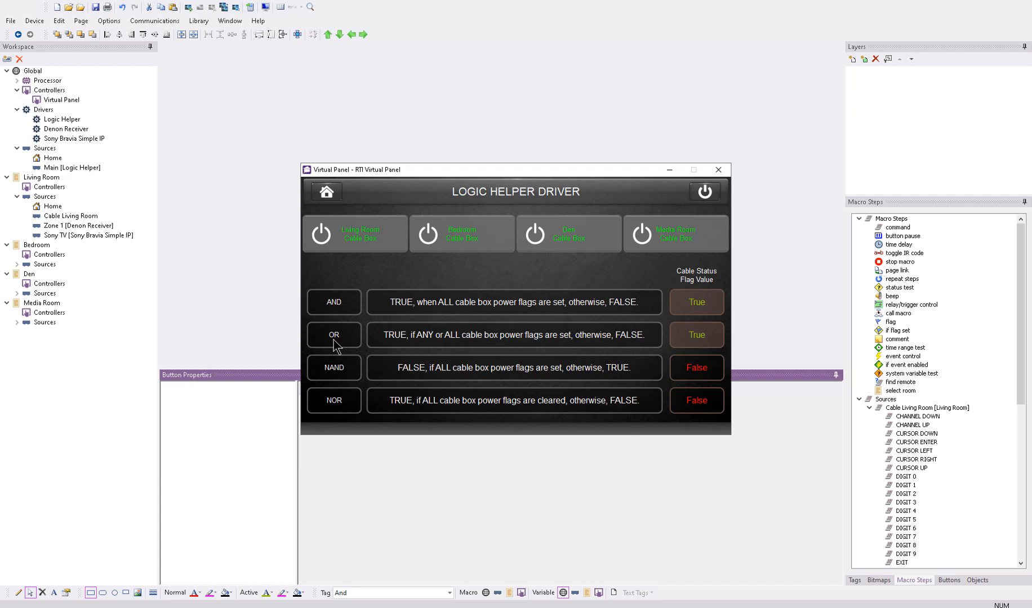
Power off the Media Room, Den, Bedroom and Living Room cable boxes in turn to check the OR and NAND values
{"action": "left_click", "coordinate": [656, 244]}
{"action": "left_click", "coordinate": [604, 241]}
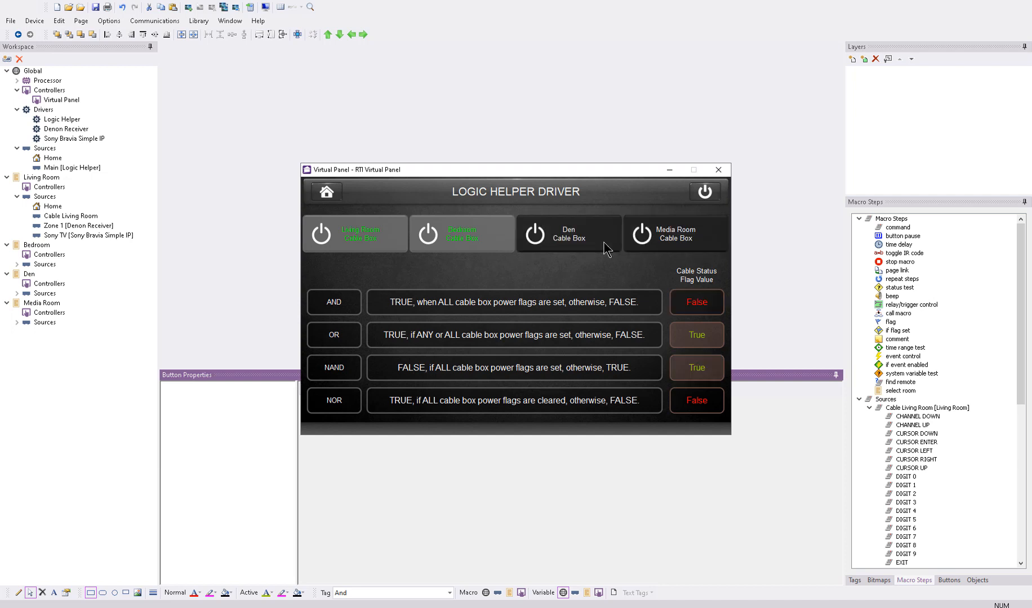
{"action": "left_click", "coordinate": [482, 244]}
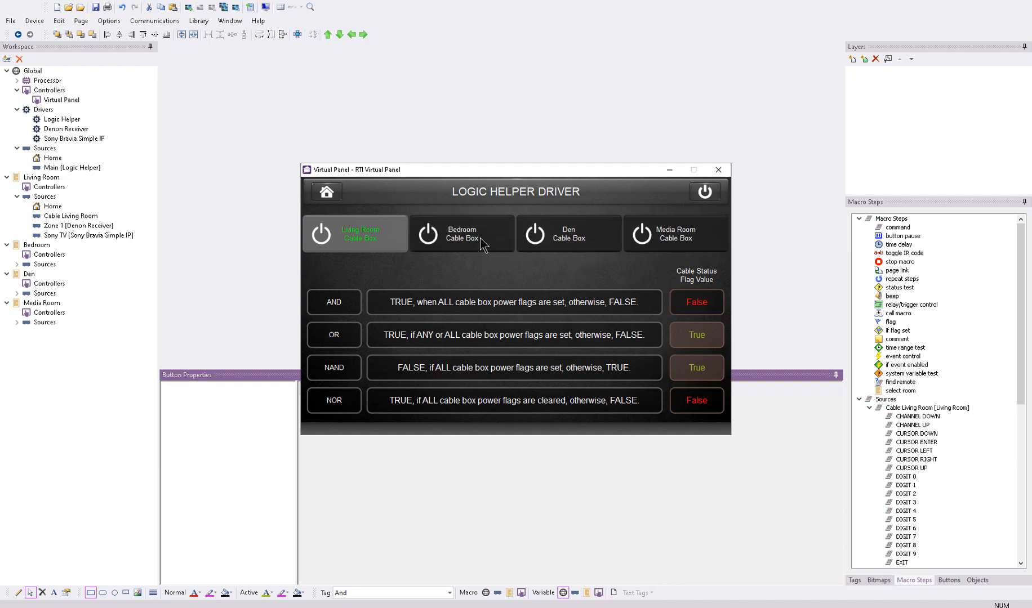
{"action": "left_click", "coordinate": [365, 243]}
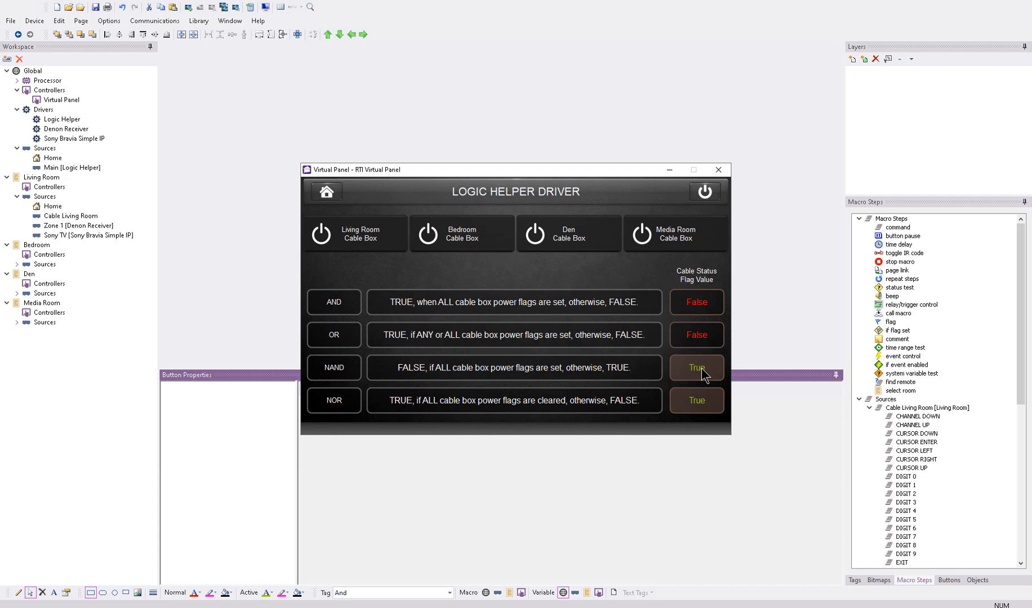
Power the Living Room, Bedroom, Den and Media Room cable boxes back on to check the NAND value
{"action": "left_click", "coordinate": [338, 237]}
{"action": "left_click", "coordinate": [435, 236]}
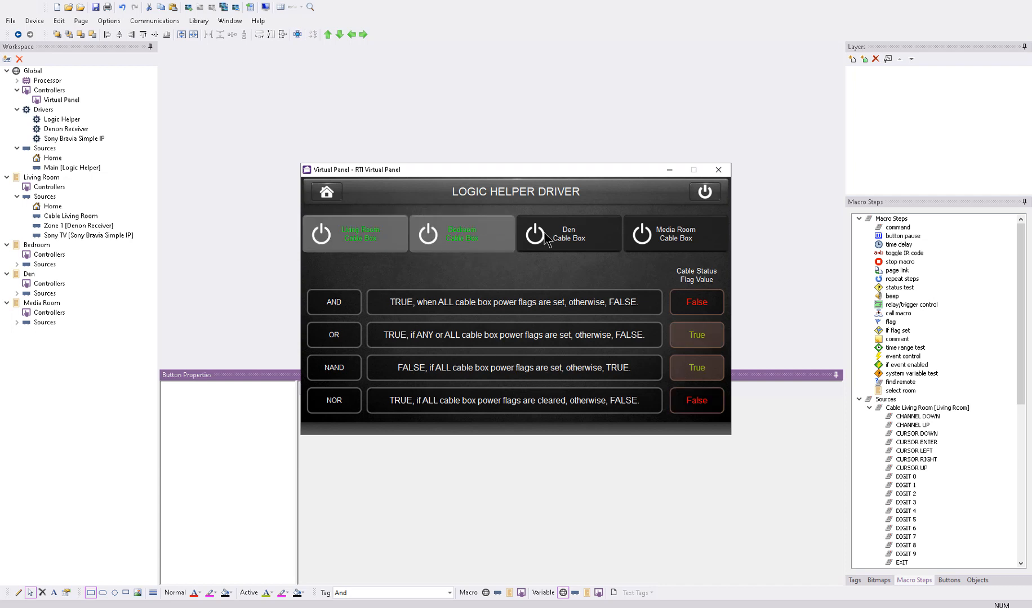
{"action": "left_click", "coordinate": [568, 237]}
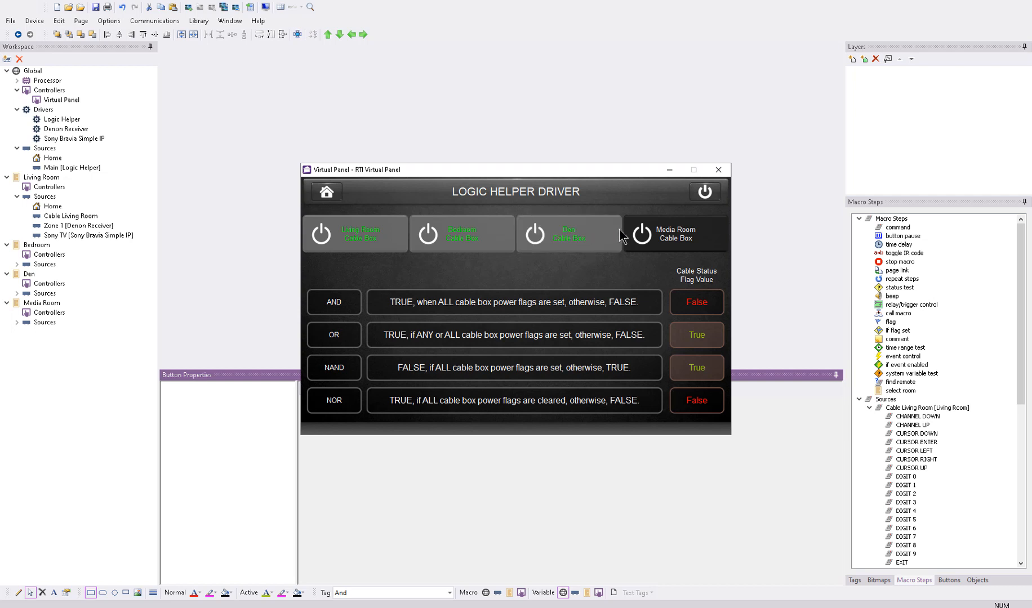
{"action": "left_click", "coordinate": [647, 227]}
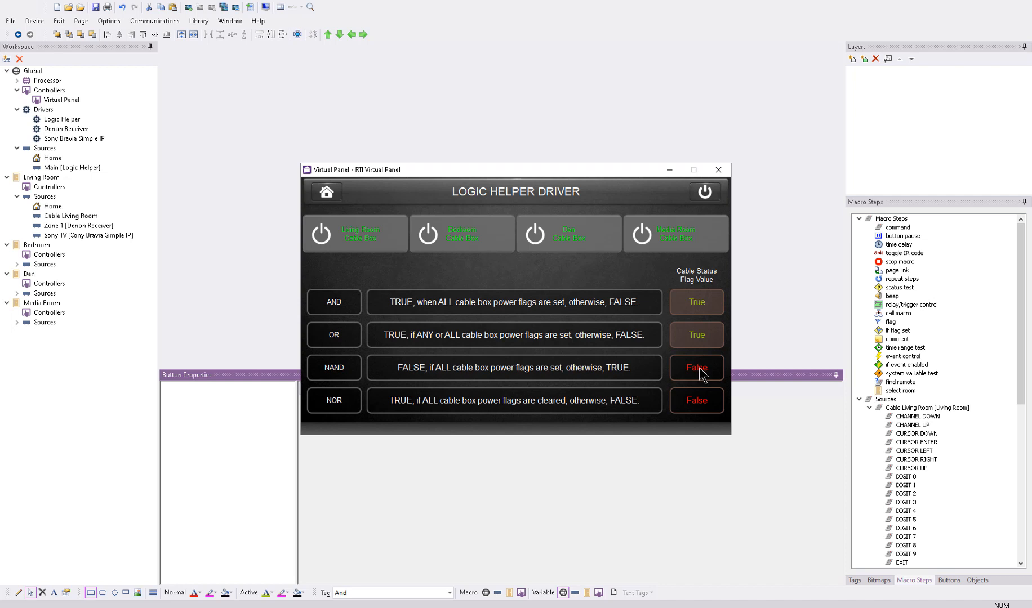
Power off the Media Room, Den, Bedroom and Living Room cable boxes in turn to check the NOR value
{"action": "left_click", "coordinate": [693, 233]}
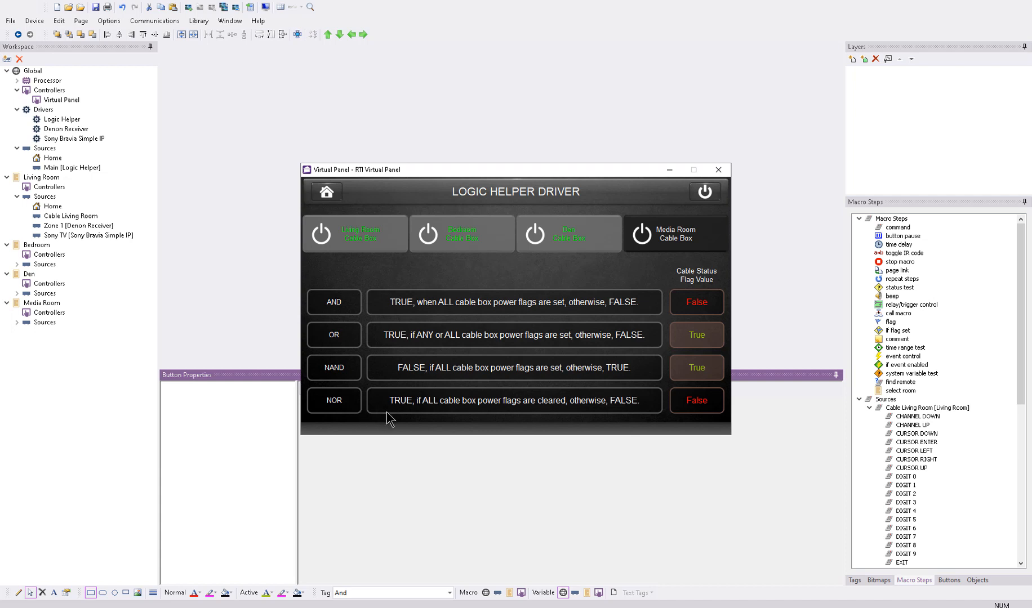
{"action": "left_click", "coordinate": [580, 235]}
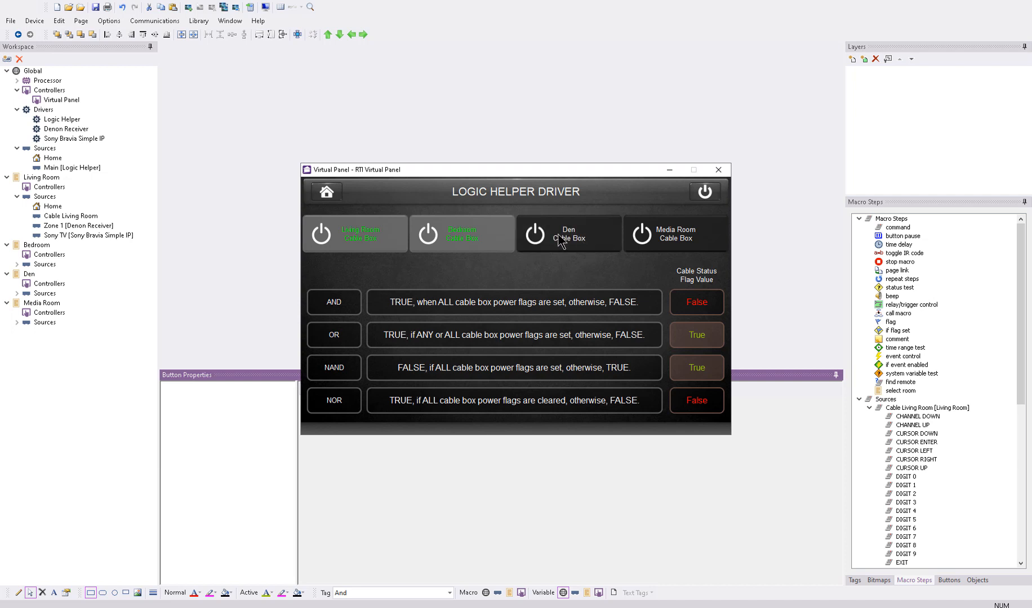
{"action": "left_click", "coordinate": [485, 241]}
{"action": "left_click", "coordinate": [374, 238]}
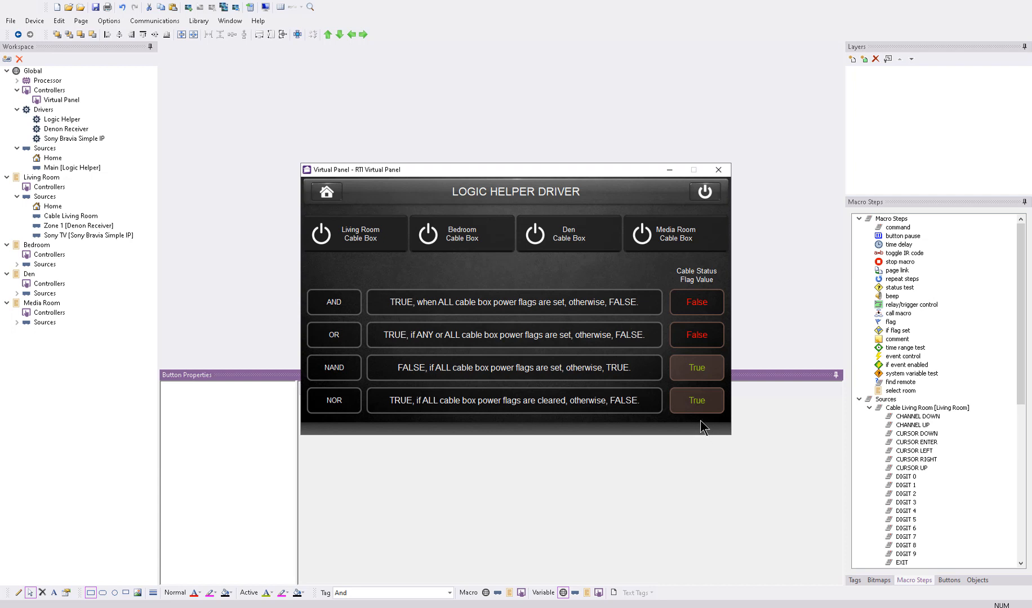
Power the Living Room cable box on again, then close the virtual panel and the system device list
{"action": "left_click", "coordinate": [380, 246]}
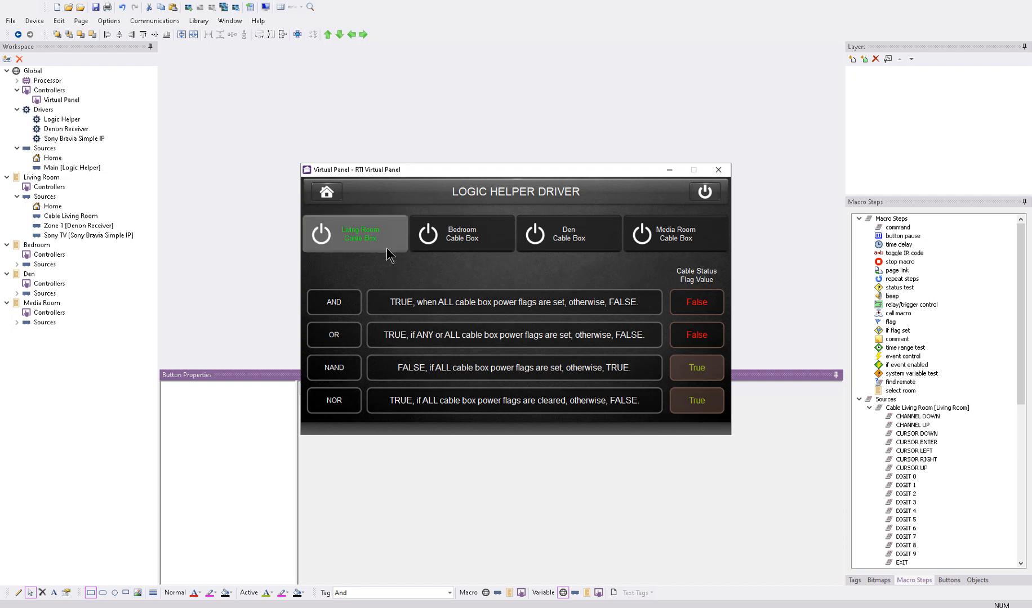
{"action": "left_click", "coordinate": [718, 170]}
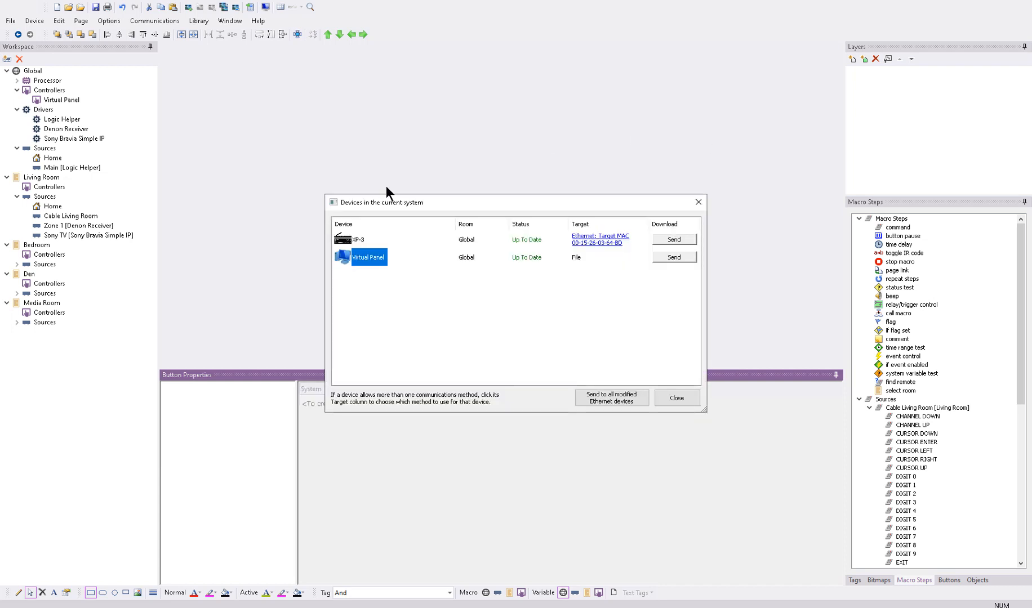
{"action": "left_click", "coordinate": [681, 398]}
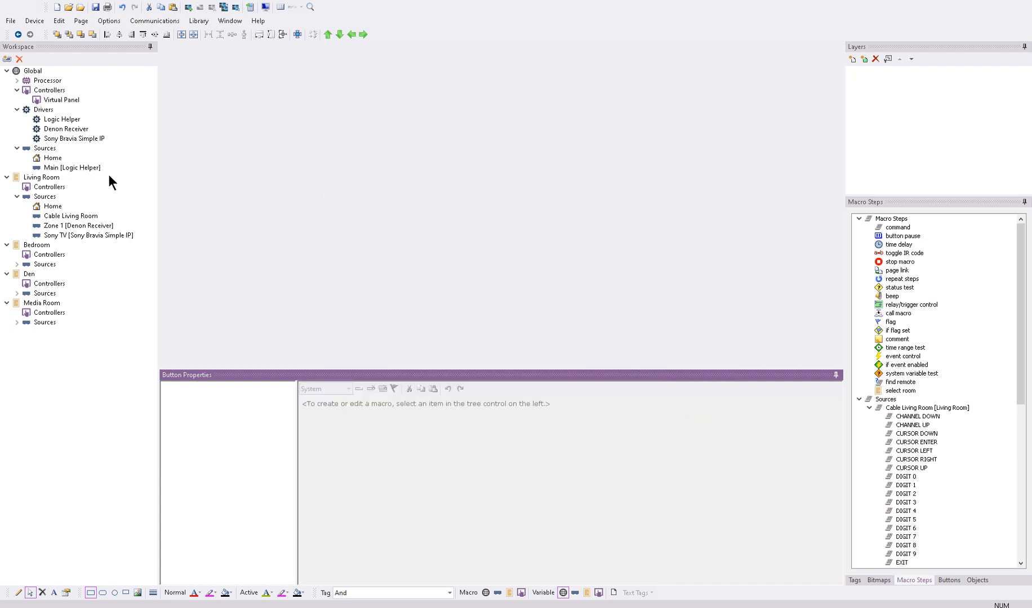
Open the global Home page and assign the tag "s" to the AND label button
{"action": "left_click", "coordinate": [53, 158]}
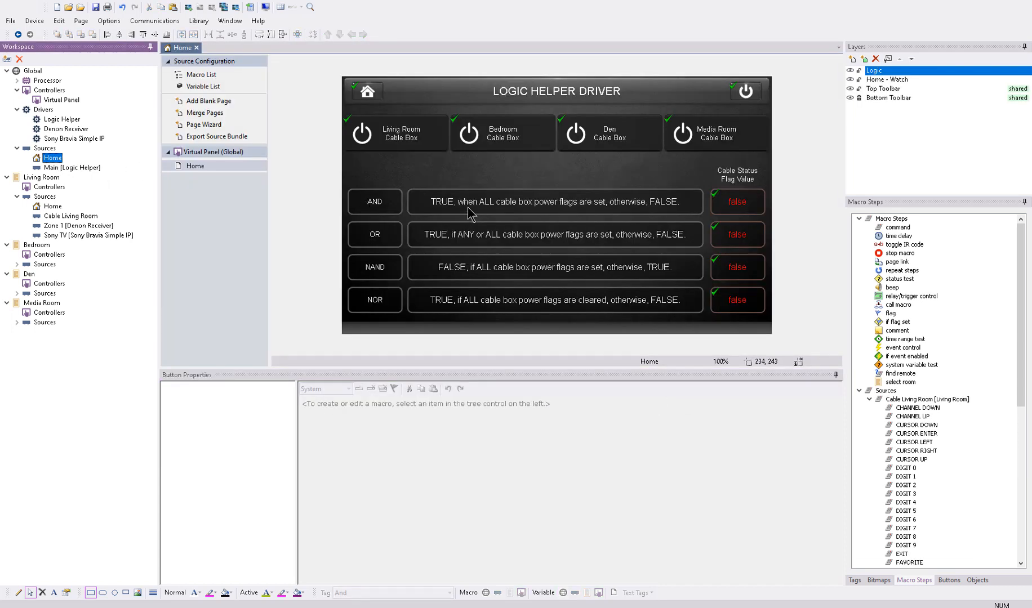
{"action": "left_click", "coordinate": [389, 207]}
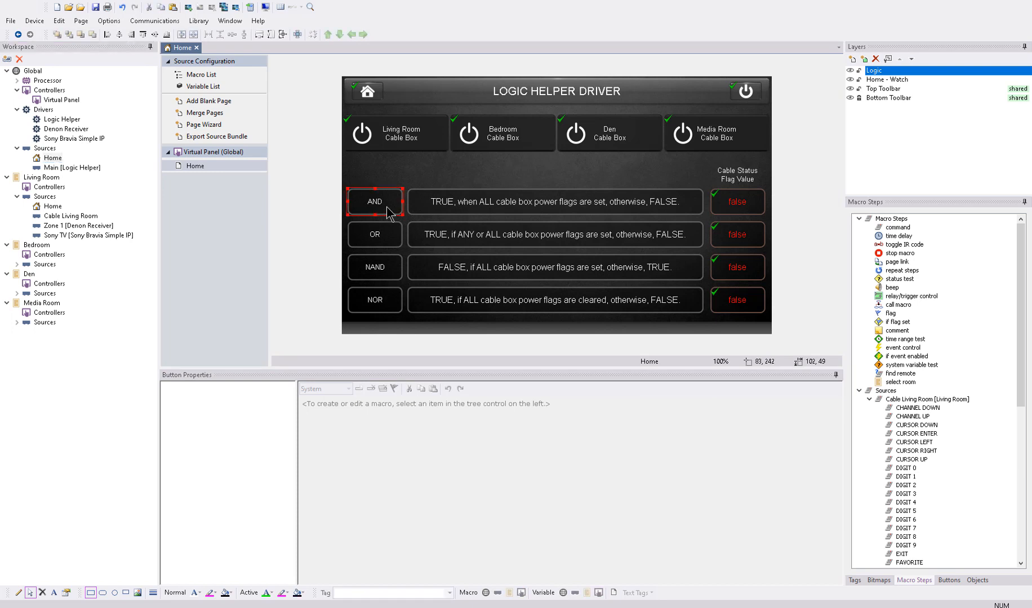
{"action": "left_click", "coordinate": [367, 593]}
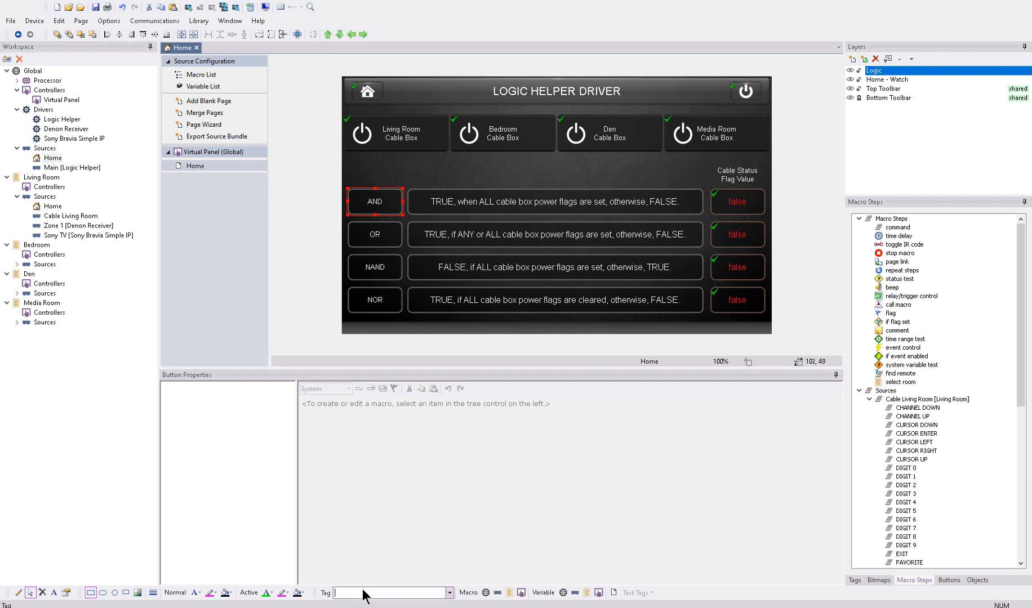
{"action": "type", "text": "s"}
{"action": "key", "text": "Return"}
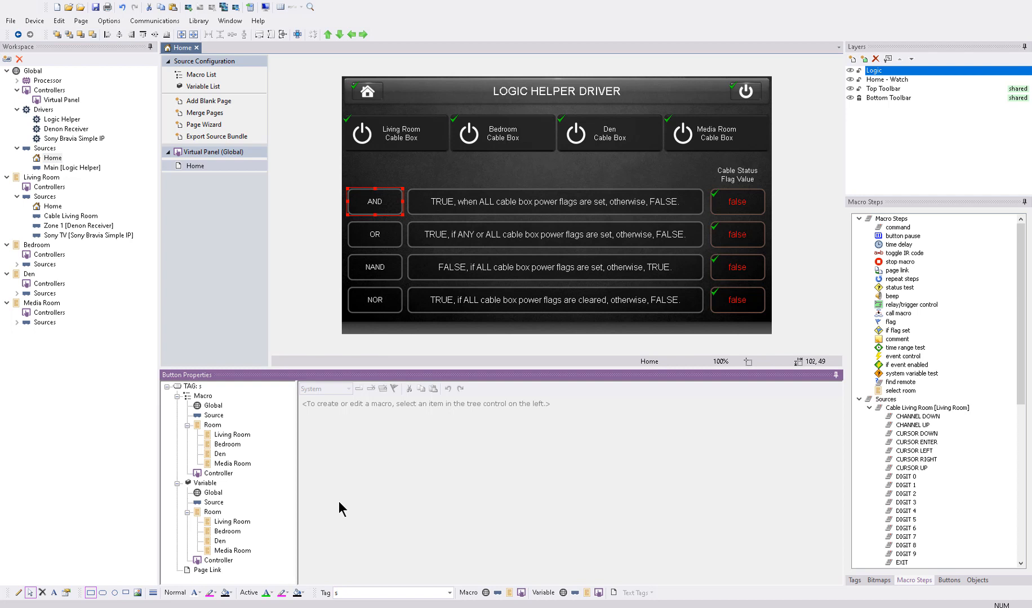
Add a system variable test to the AND button's global macro and set its device to Logic Helper
{"action": "left_click", "coordinate": [222, 406]}
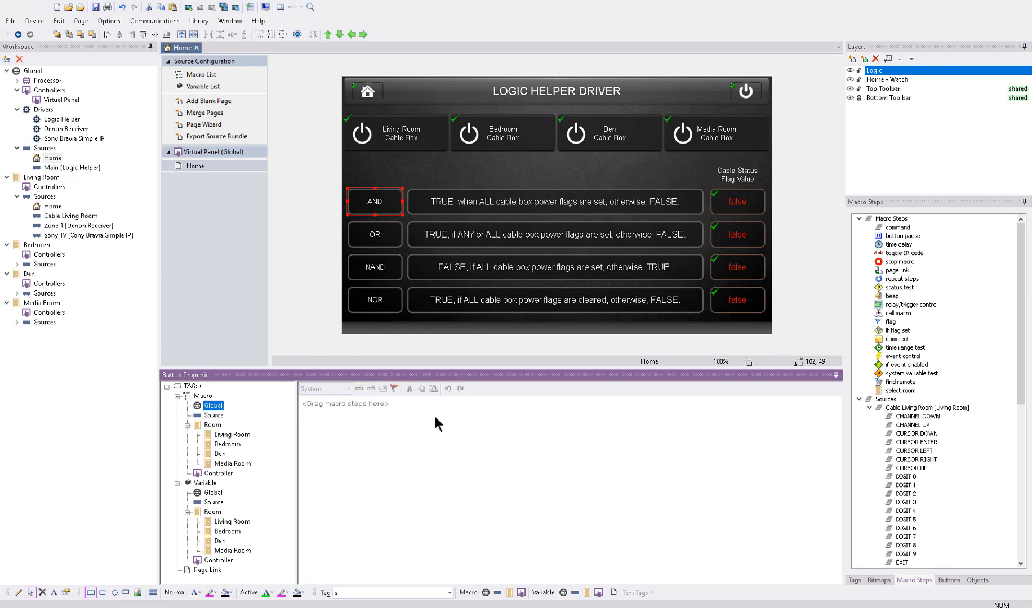
{"action": "double_click", "coordinate": [908, 374]}
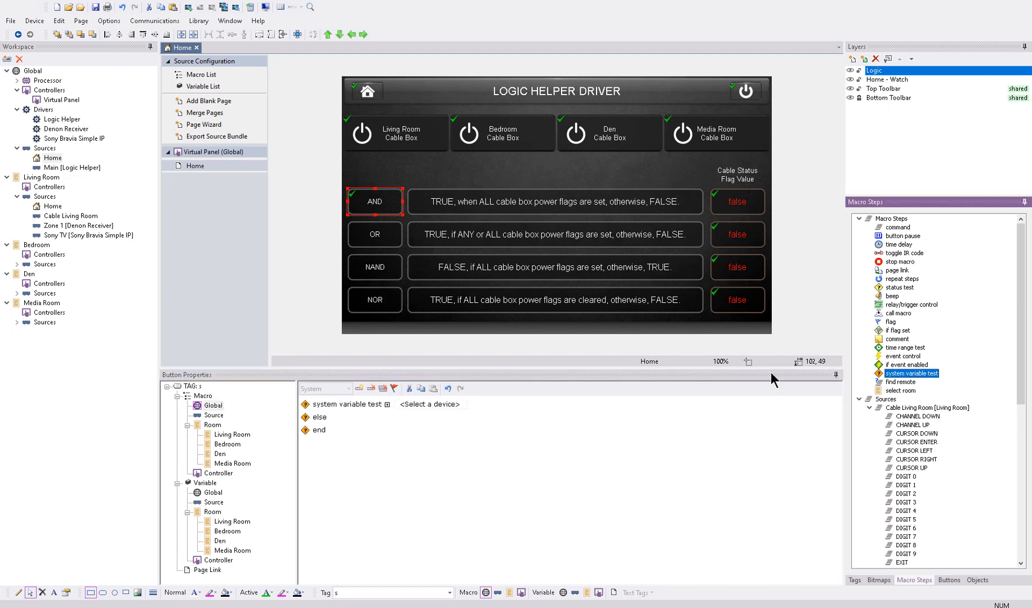
{"action": "left_click", "coordinate": [441, 405]}
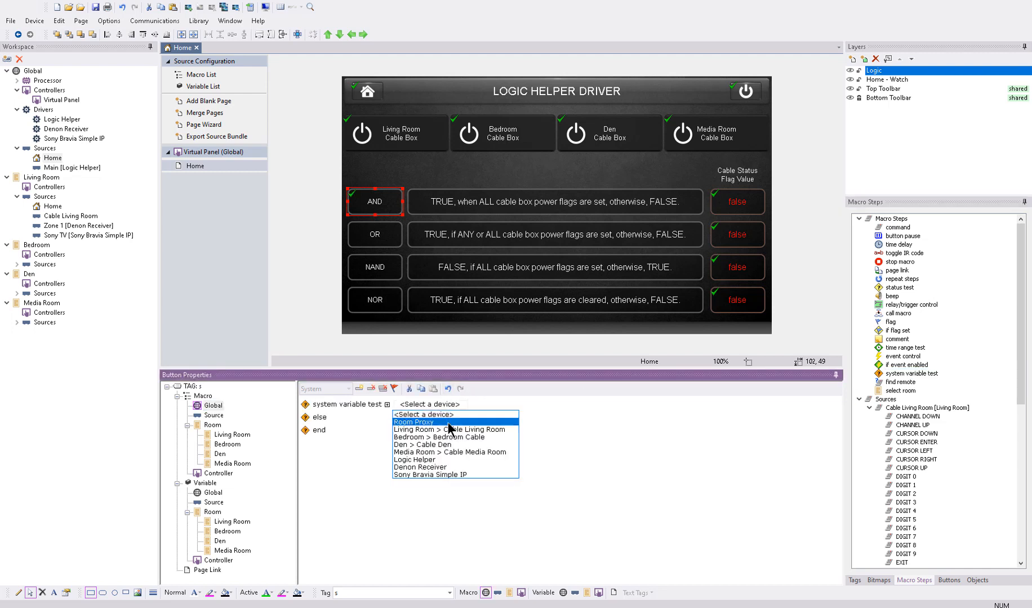
{"action": "left_click", "coordinate": [444, 460]}
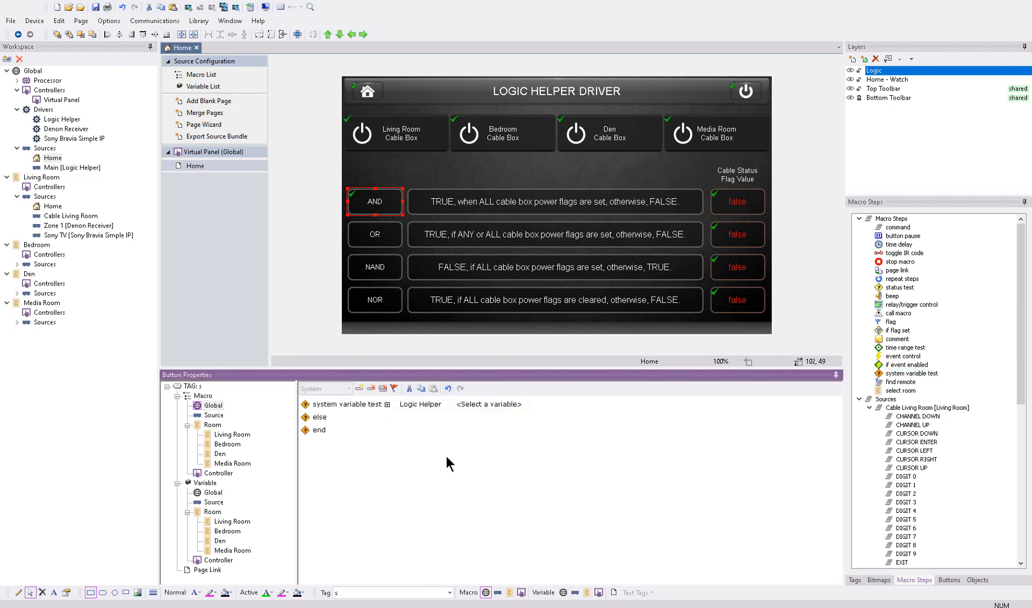
Try Cable Power Status \ And and \ Or as the tested variable, and settle on Cable Power Status \ Nand
{"action": "left_click", "coordinate": [475, 407]}
{"action": "left_click", "coordinate": [479, 422]}
{"action": "left_click", "coordinate": [524, 403]}
{"action": "left_click", "coordinate": [533, 427]}
{"action": "left_click", "coordinate": [506, 405]}
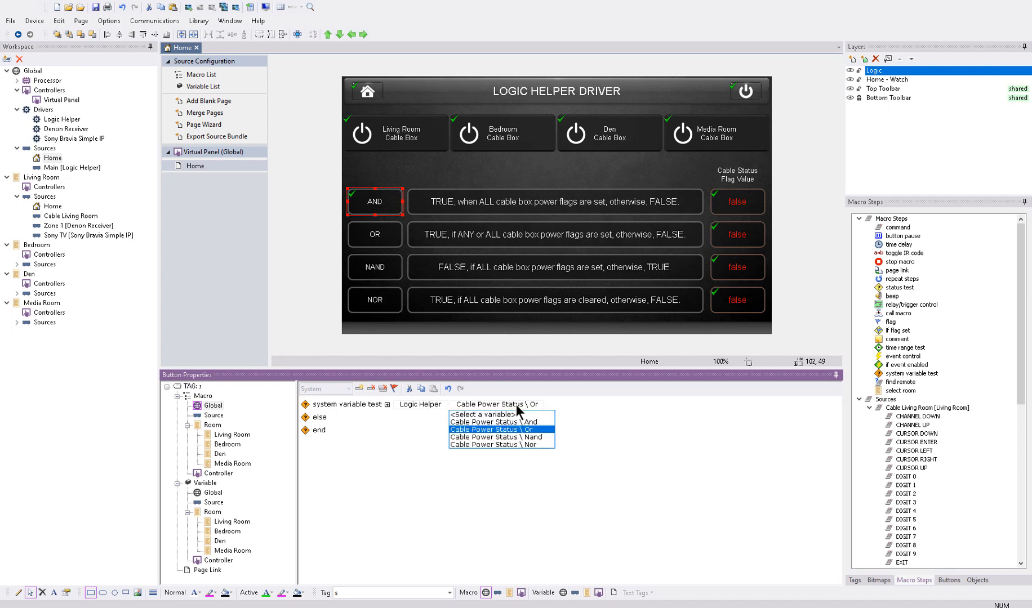
{"action": "left_click", "coordinate": [540, 435]}
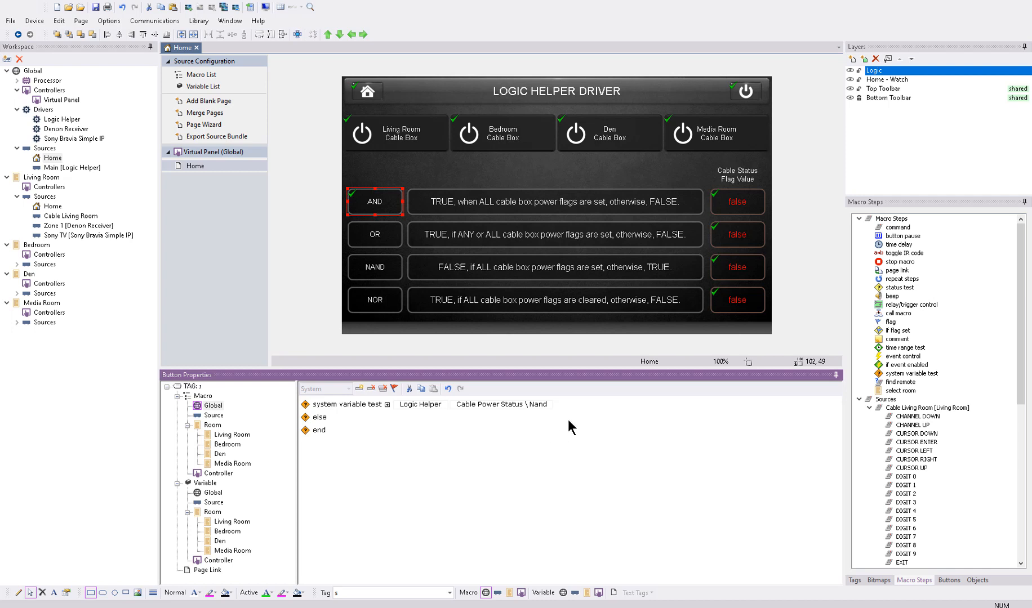
{"action": "left_click", "coordinate": [459, 306]}
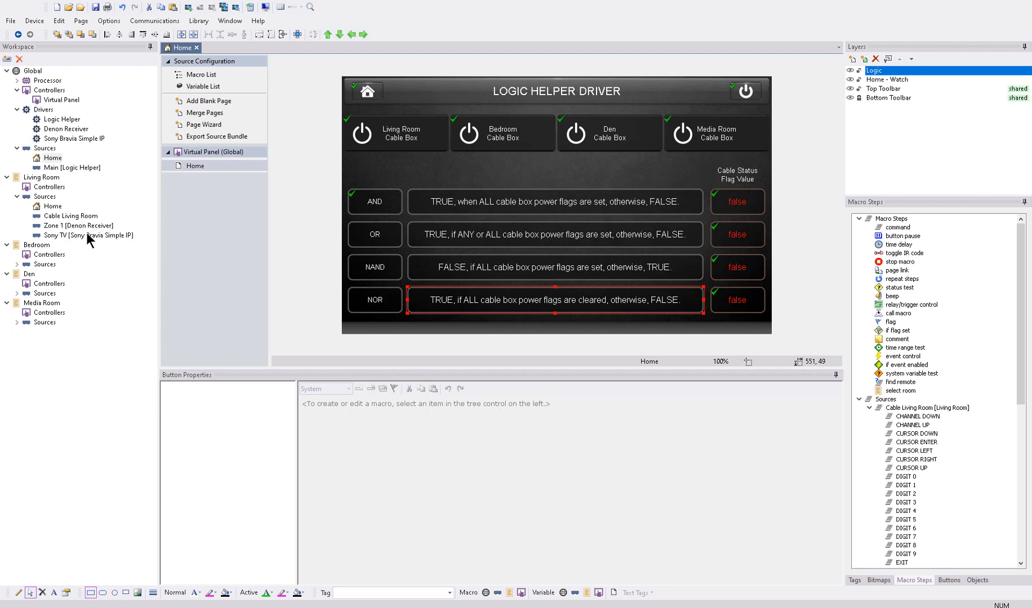
Open the Logic Helper driver properties and name the second boolean "Living Room Devices"
{"action": "left_click", "coordinate": [61, 119]}
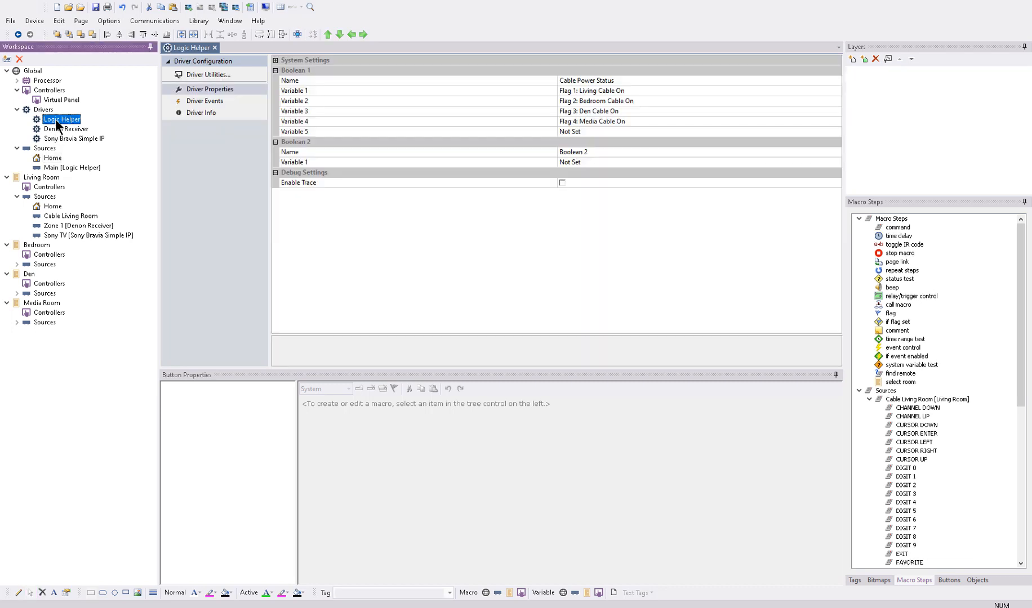
{"action": "left_click", "coordinate": [336, 158]}
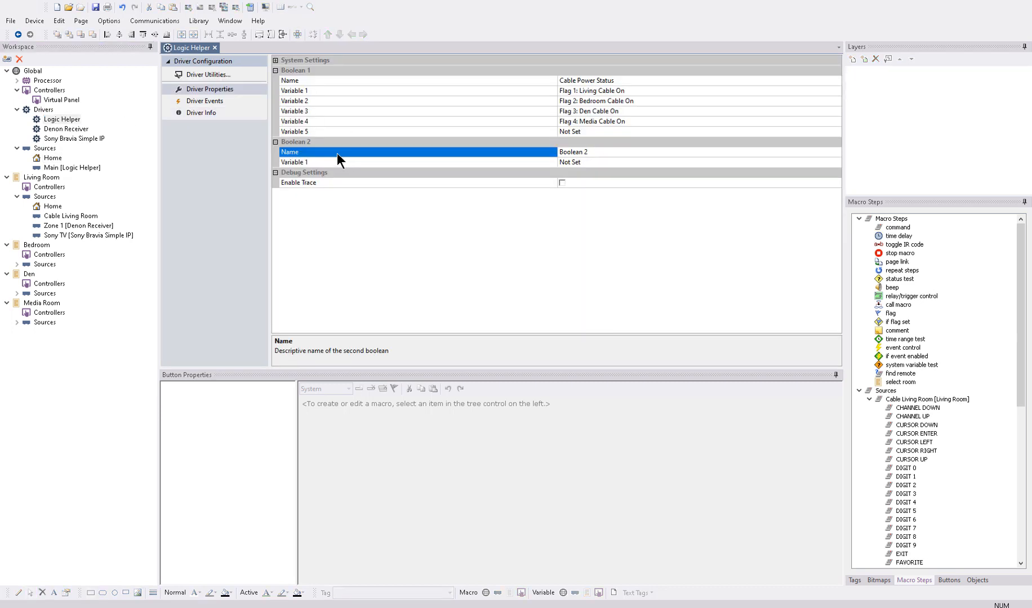
{"action": "left_click", "coordinate": [492, 148]}
{"action": "type", "text": "Living Room Devices"}
Set Variable 1 of the Living Room Devices boolean to the Denon Receiver's Main Zone Power
{"action": "left_click", "coordinate": [604, 164]}
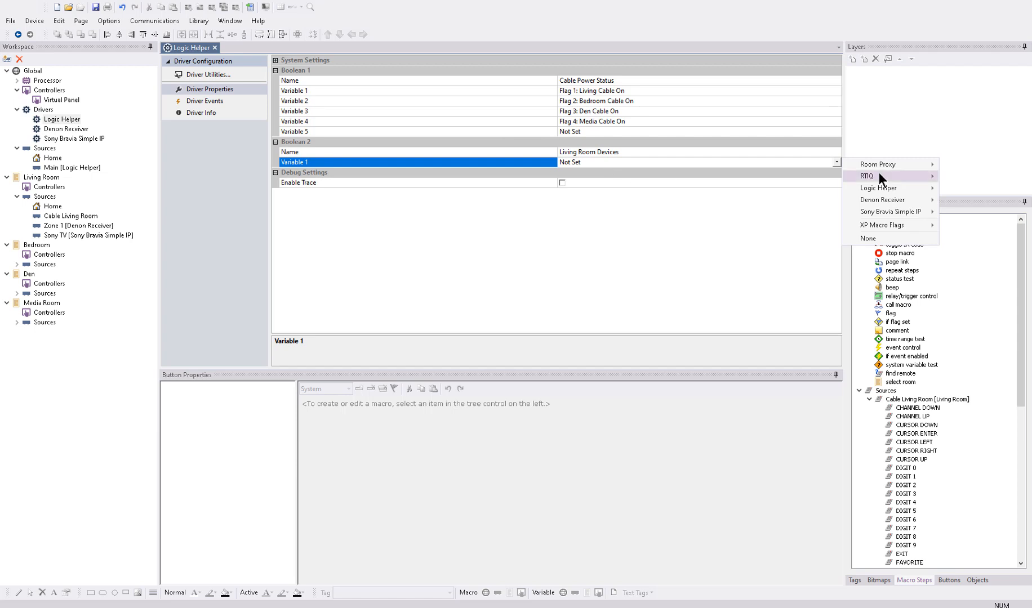
{"action": "mouse_move", "coordinate": [903, 199]}
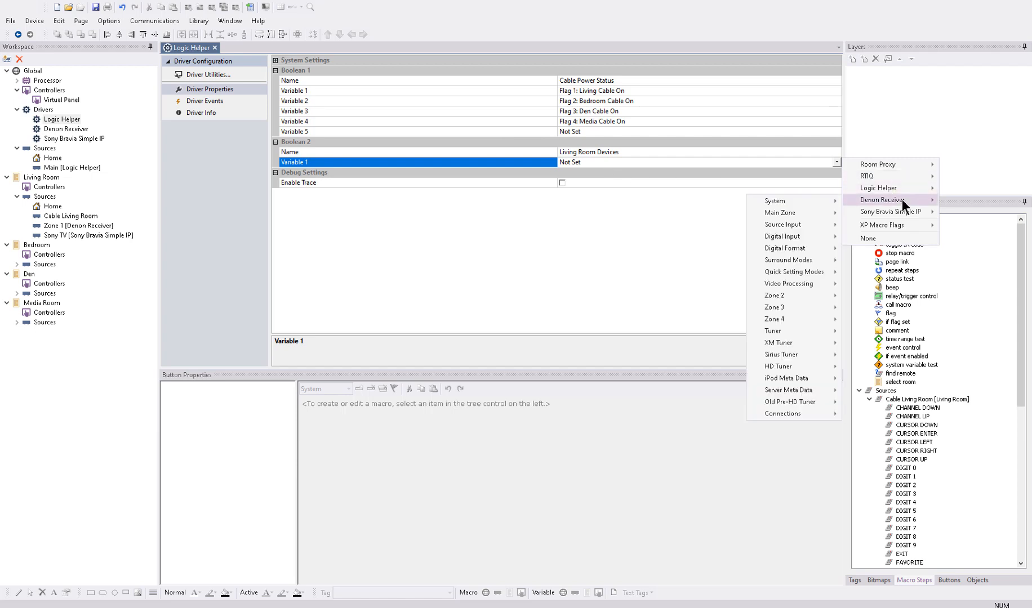
{"action": "mouse_move", "coordinate": [821, 209]}
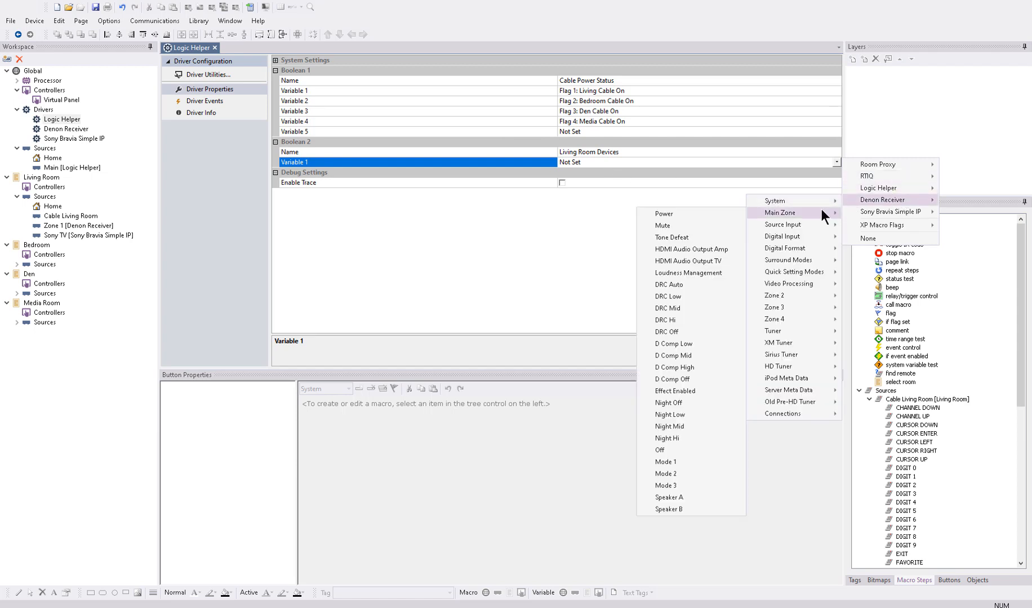
{"action": "left_click", "coordinate": [722, 213]}
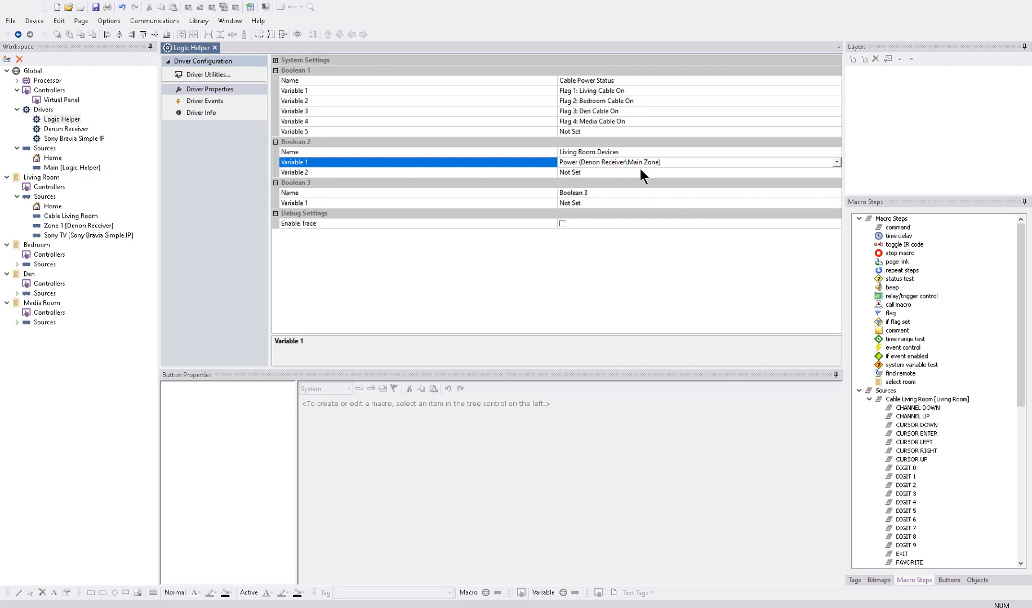
Set Variable 2 of the Living Room Devices boolean to Sony Bravia Simple IP's Power Status - On, and collapse Debug Settings
{"action": "left_click", "coordinate": [619, 171]}
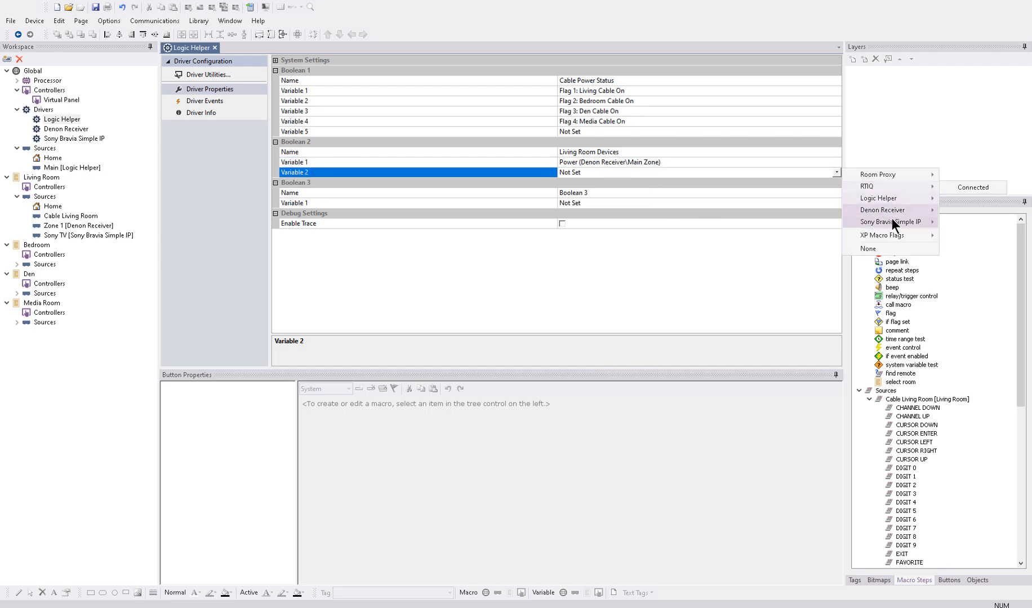
{"action": "mouse_move", "coordinate": [893, 225]}
{"action": "mouse_move", "coordinate": [828, 220]}
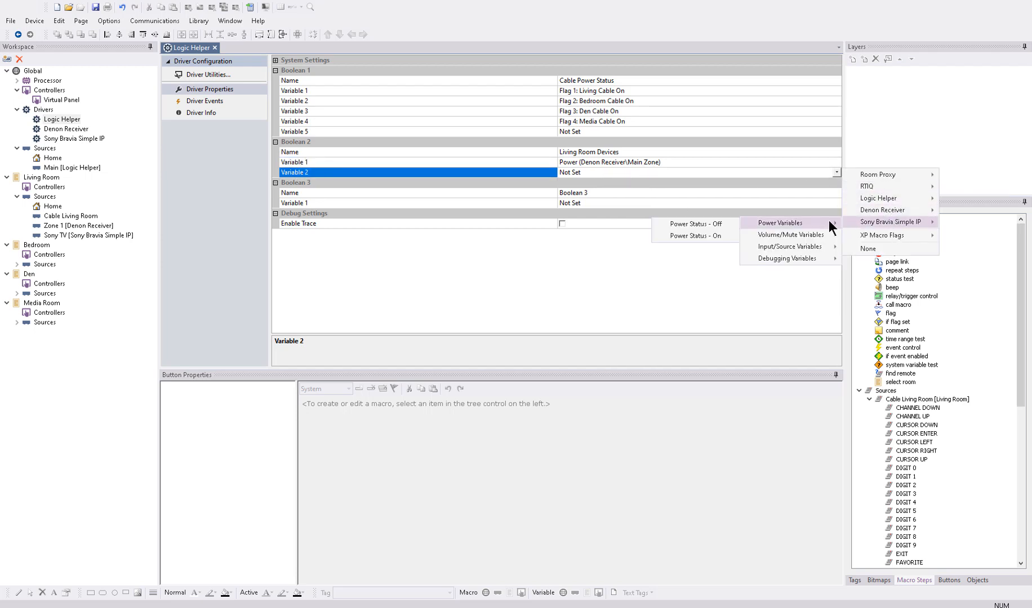
{"action": "left_click", "coordinate": [716, 235]}
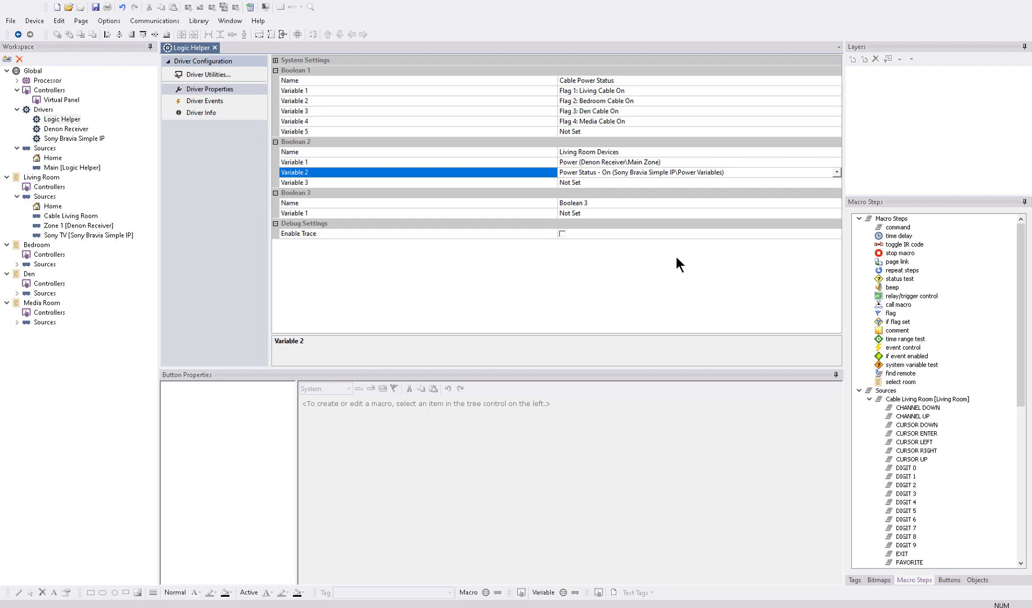
{"action": "left_click", "coordinate": [275, 223]}
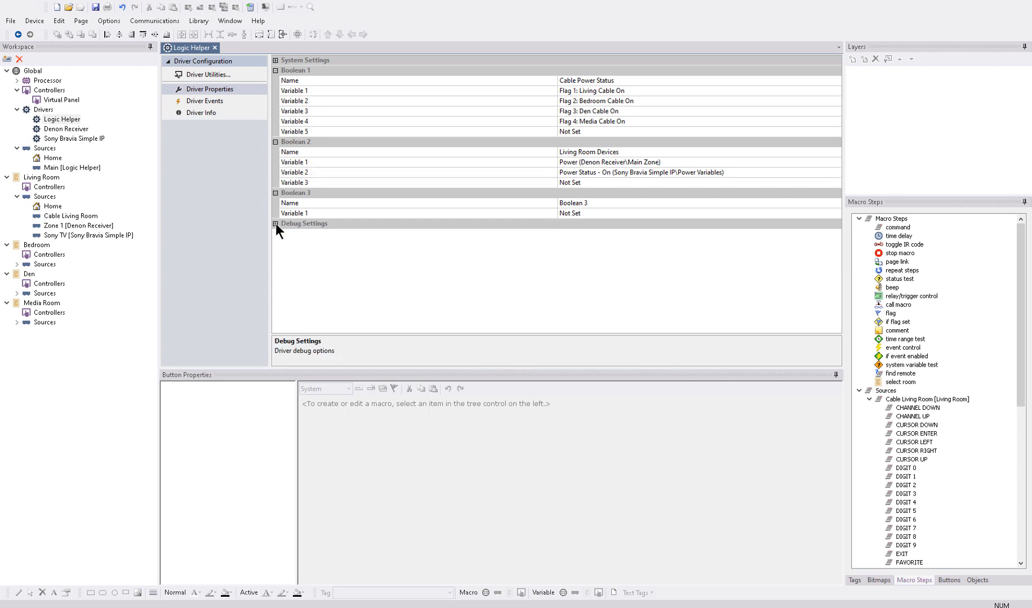
Open the global Home source
{"action": "left_click", "coordinate": [47, 160]}
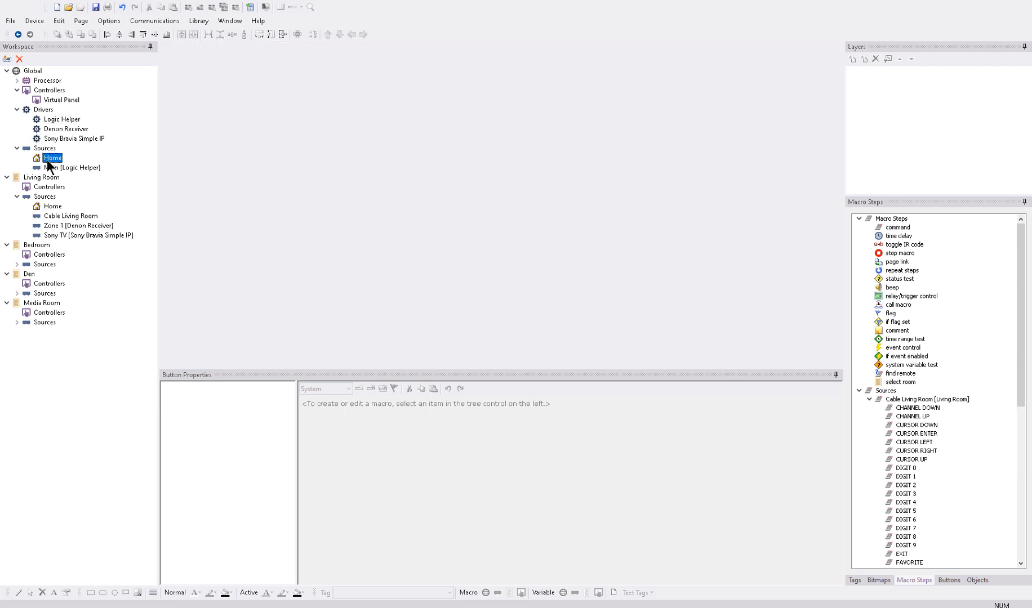